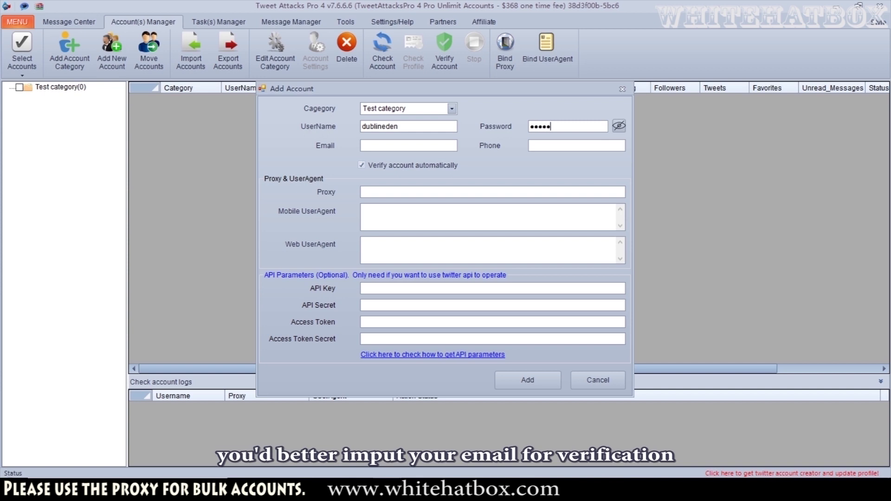
- Fill in the account's e-mail, add the account to Test category, and select it in the account tree
key("Tab")
double_click(426, 125)
key("ctrl+c")
left_click(403, 143)
key("ctrl+v")
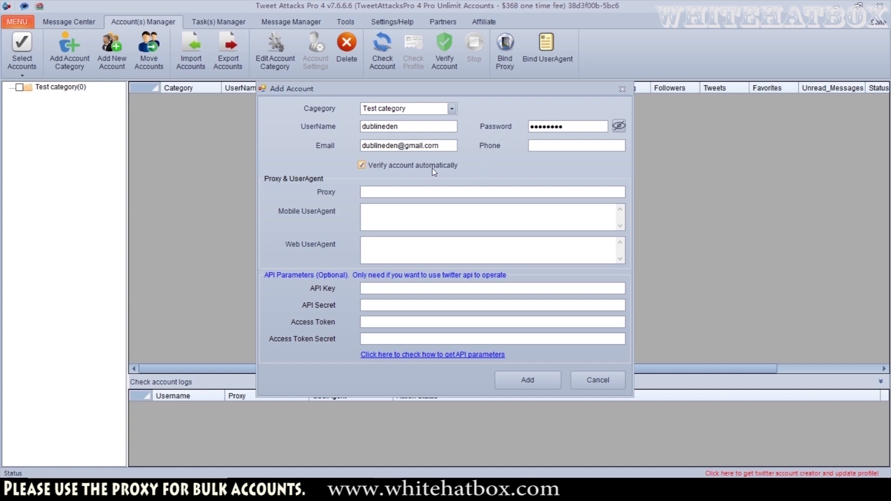
key("Return")
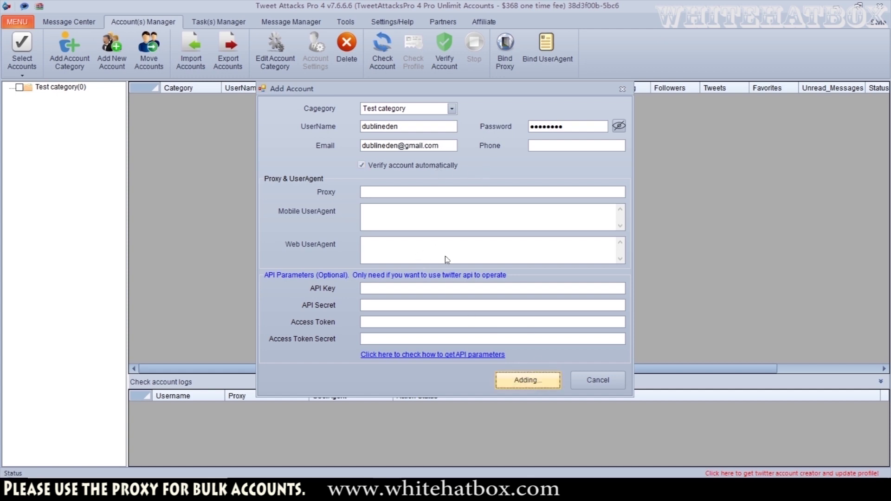
left_click(9, 88)
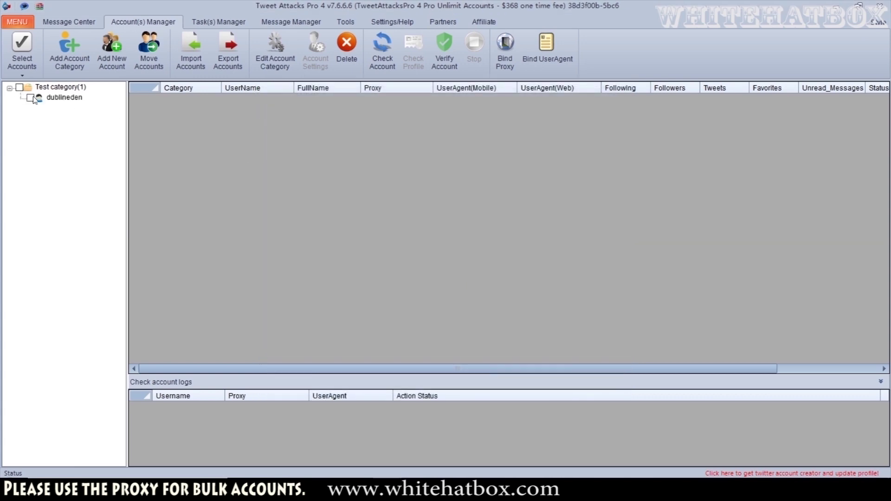
left_click(30, 97)
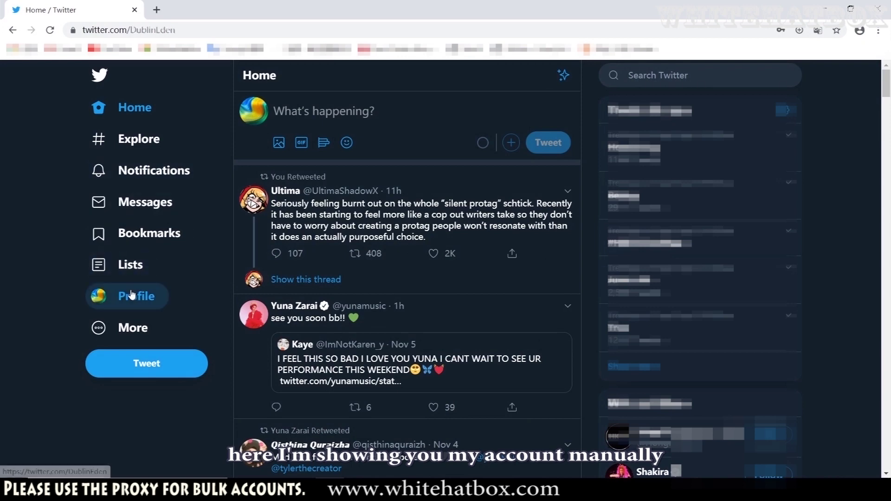
- Switch to the browser and review the account's Twitter profile, including followers, following, tweets and replies
left_click(139, 297)
scroll(410, 235, "down", 2)
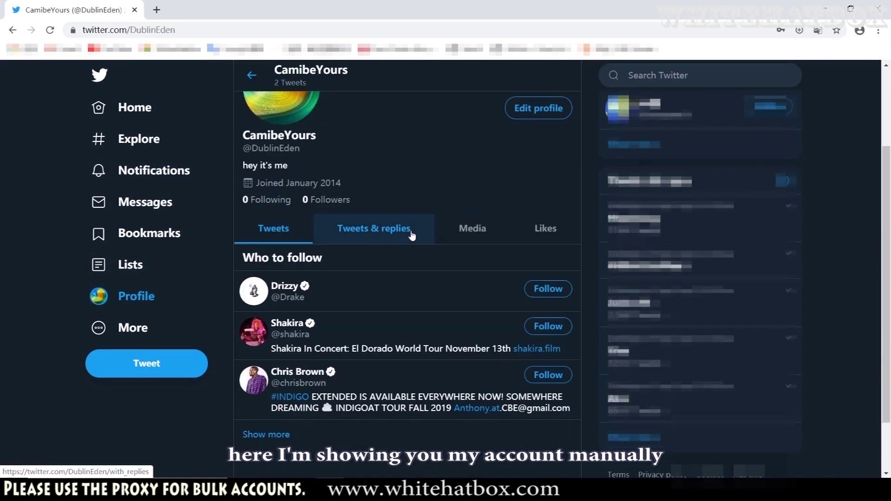
scroll(403, 233, "up", 1)
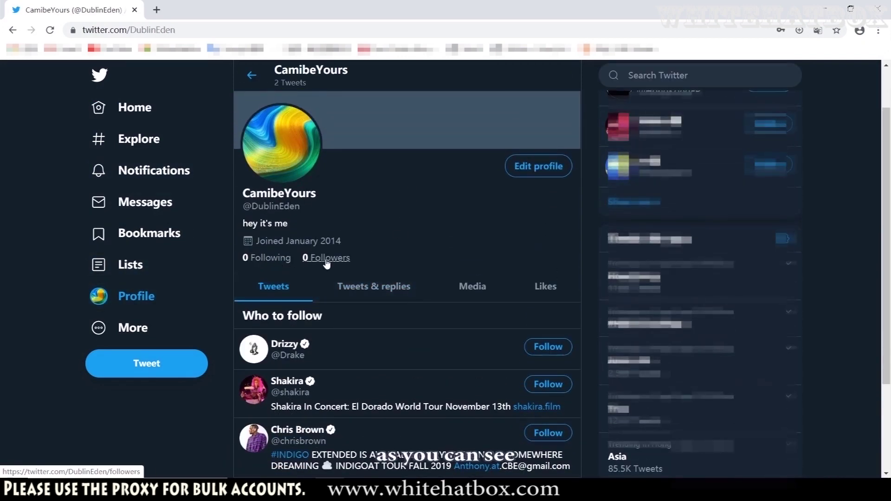
left_click(361, 286)
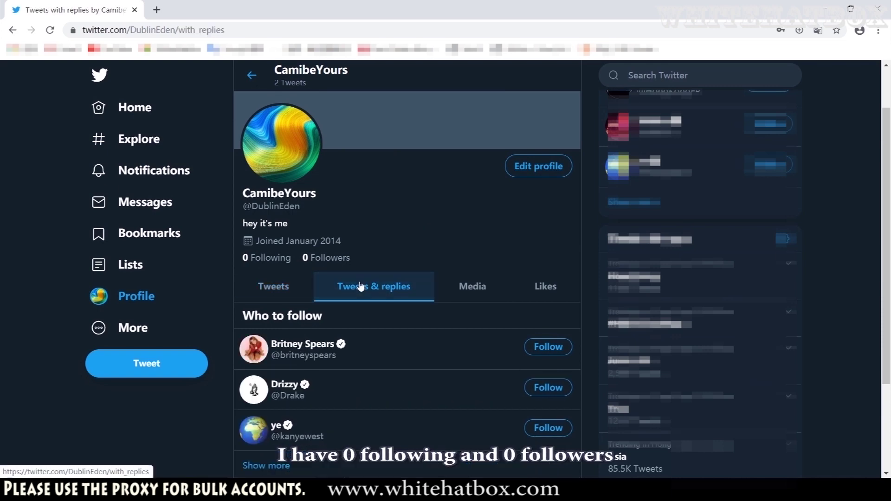
left_click(262, 287)
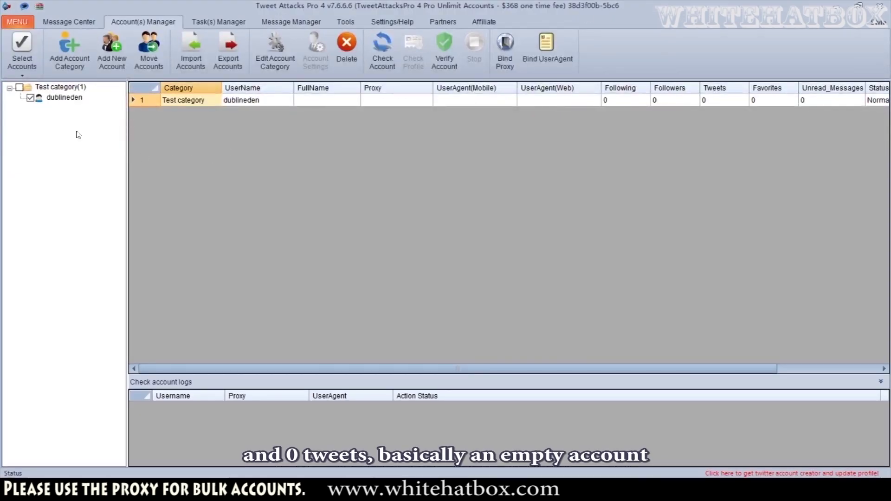
- Run an account check with 3 threads and the Mobile method, and inspect the account's Status column
left_click(389, 59)
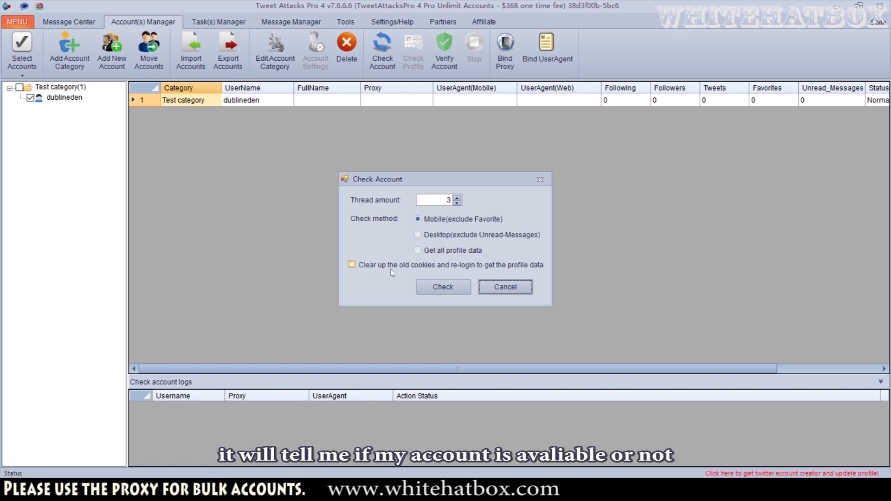
left_click(455, 286)
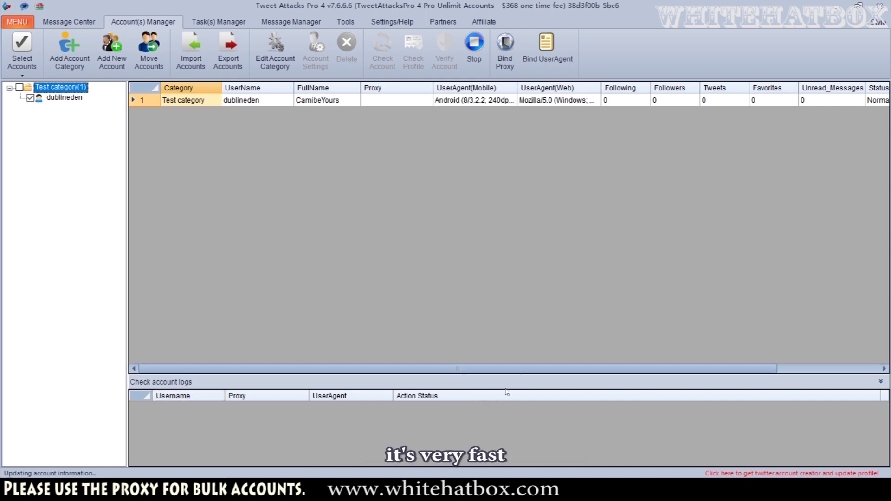
left_click_drag(649, 367, 751, 369)
left_click(771, 98)
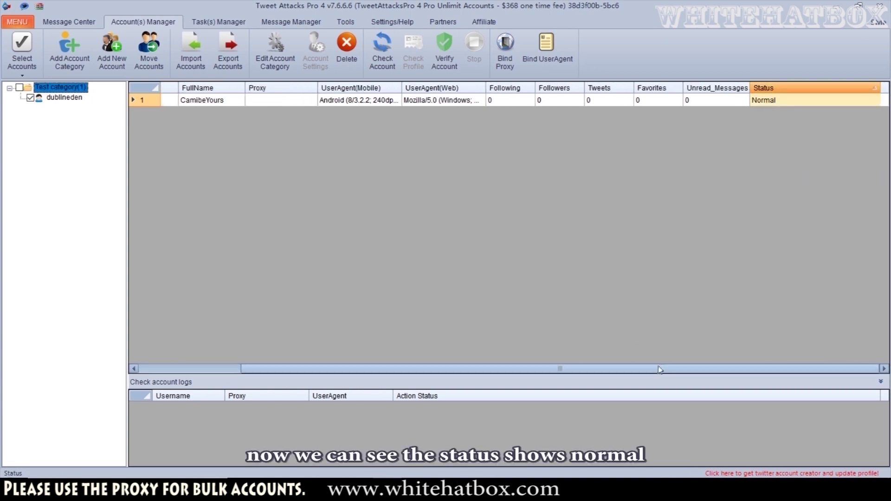
left_click_drag(647, 369, 478, 367)
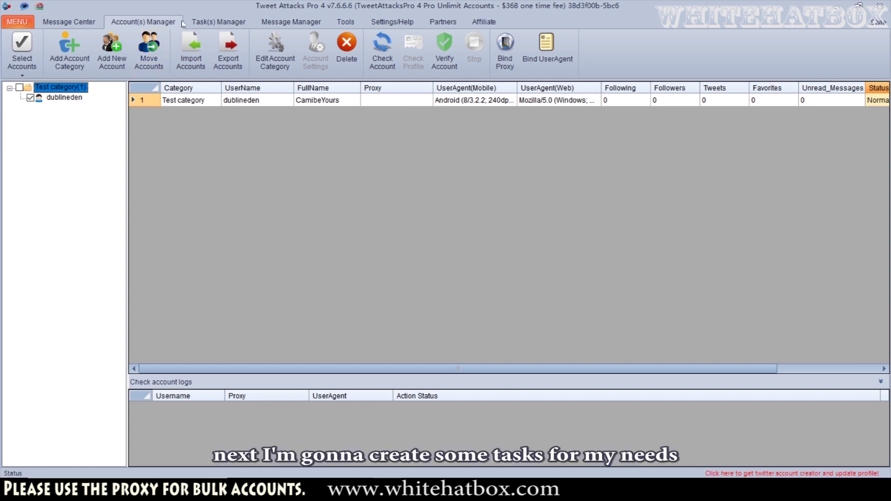
- Create a new task named "Follow people"
left_click(200, 21)
left_click(27, 49)
type("Follow people")
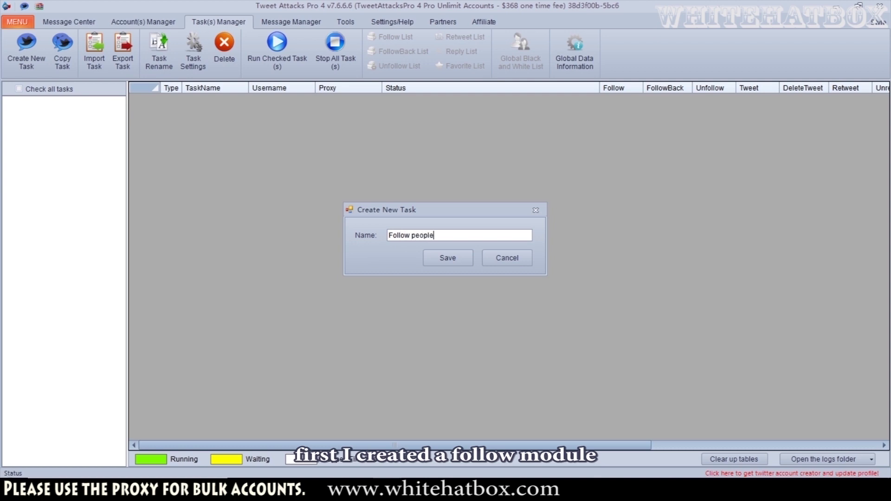
left_click(444, 258)
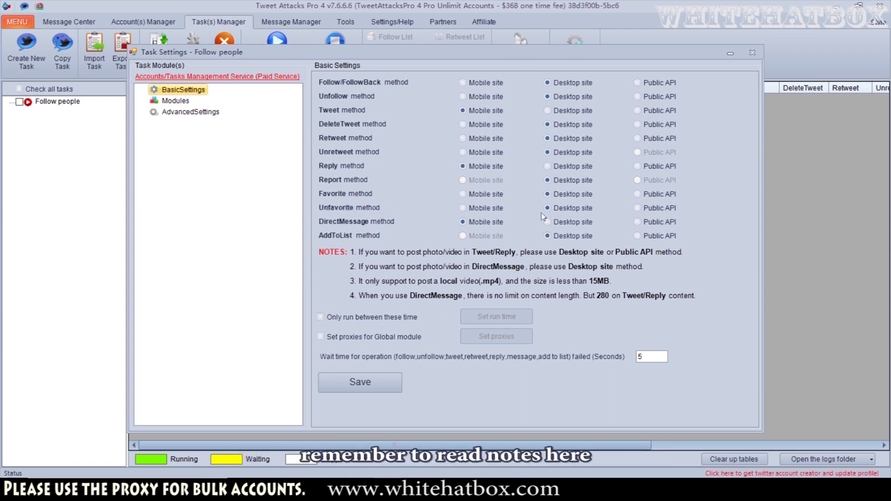
- Restrict the task to set run times and add a window from 03:00 to 06:00
left_click(387, 319)
left_click(494, 317)
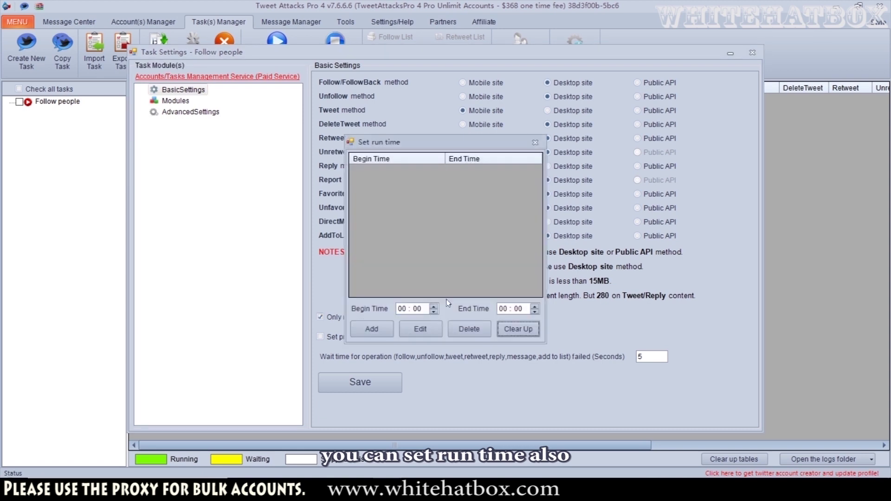
left_click(434, 306)
left_click(434, 312)
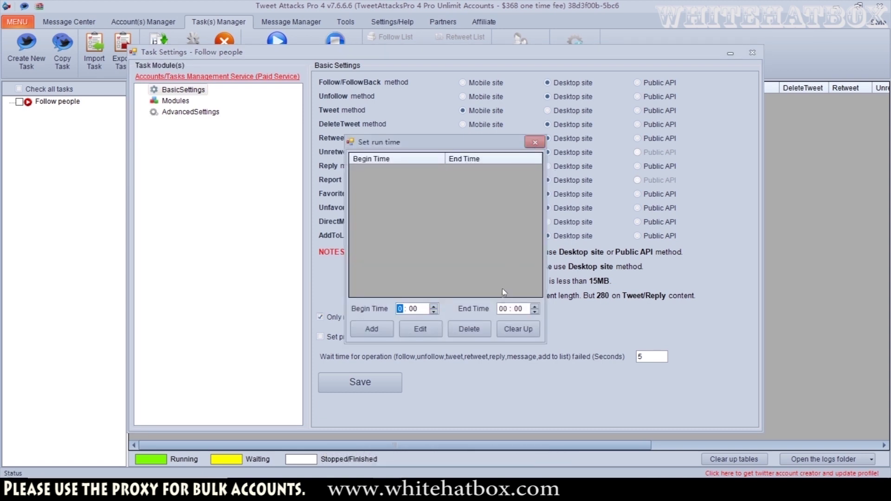
left_click(434, 306)
left_click(434, 306)
left_click(434, 306)
left_click(534, 306)
left_click(535, 307)
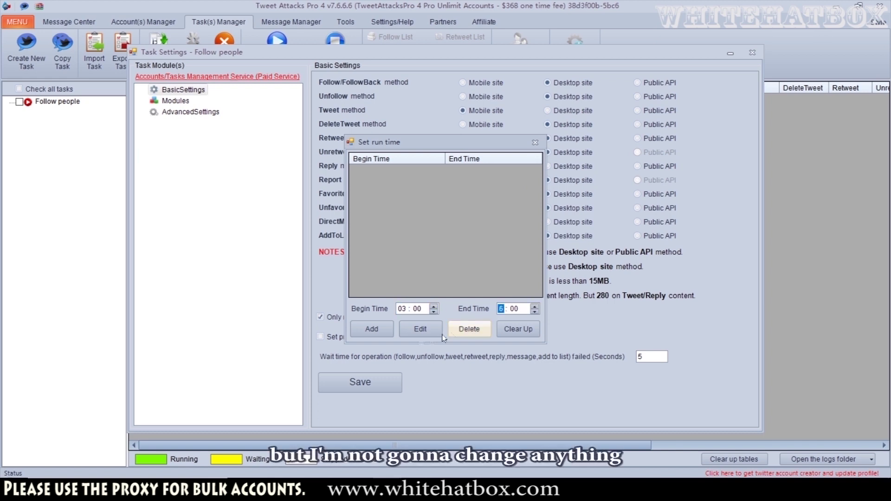
left_click(372, 328)
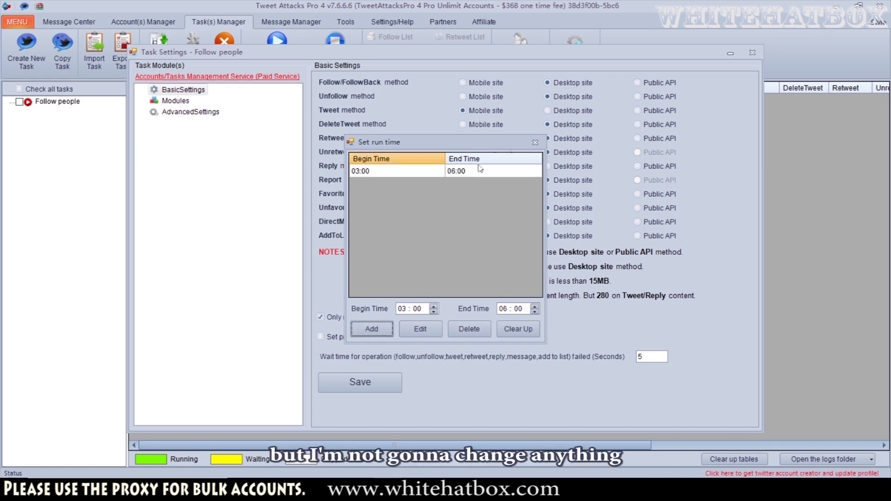
- Clear the run-time list and turn off the run-time restriction
left_click(518, 329)
left_click(535, 142)
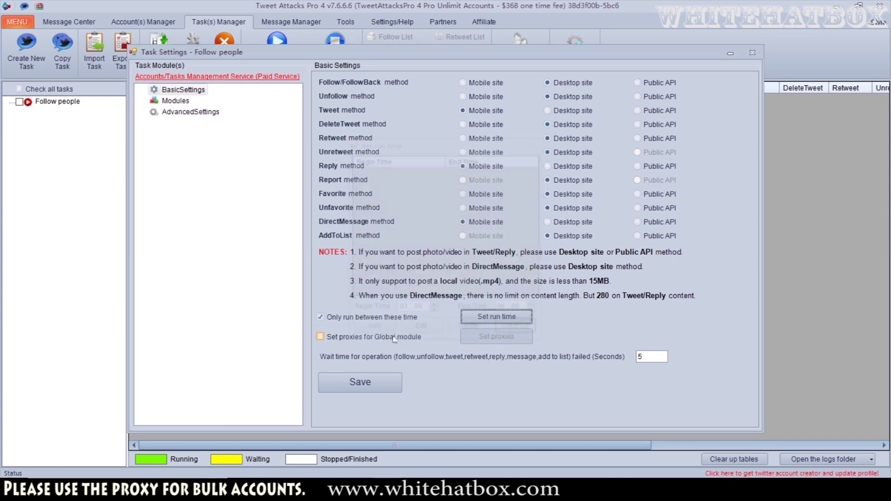
left_click(352, 320)
- Enable proxies for the Global module, look at the proxy import list, and disable them again
left_click(360, 338)
left_click(496, 336)
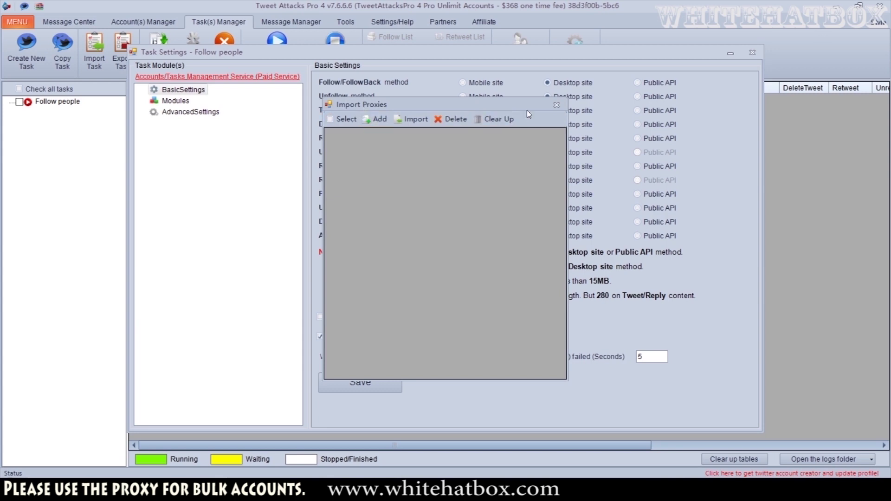
left_click(557, 104)
left_click(397, 338)
- Save the task's basic settings and look over its advanced settings
left_click(360, 382)
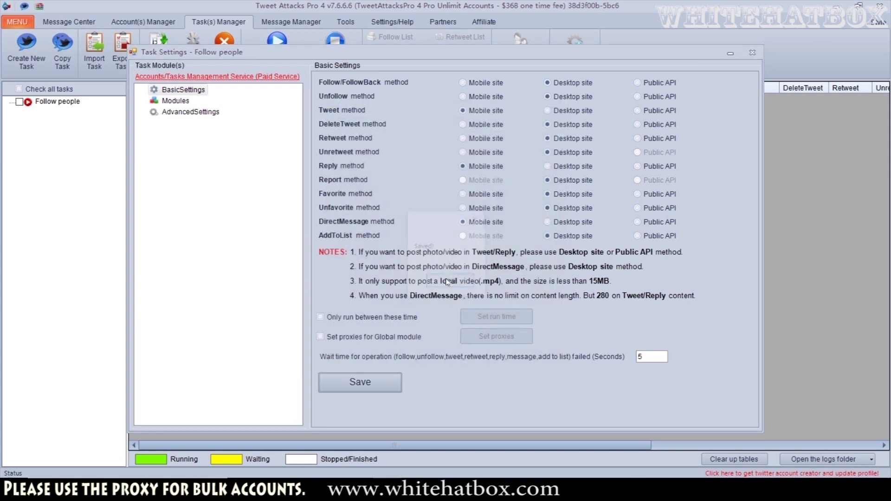
left_click(449, 281)
left_click(194, 113)
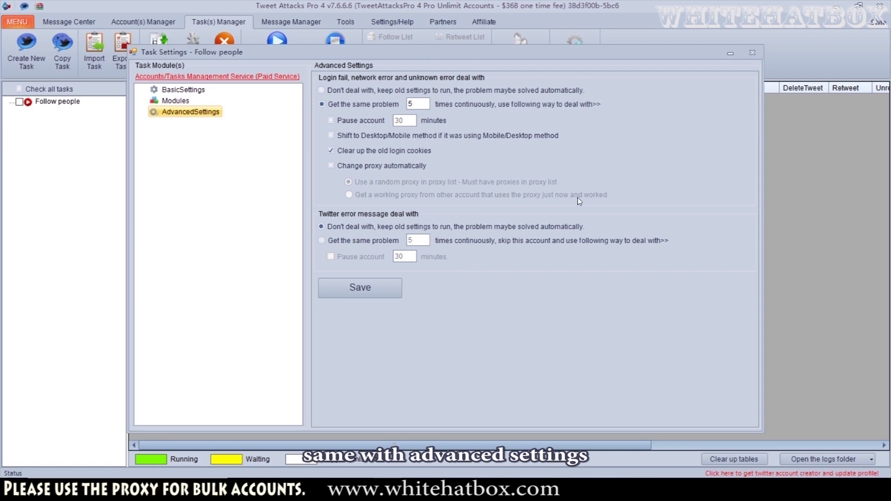
- Add a Search module to the task and open its settings
left_click(176, 102)
right_click(179, 103)
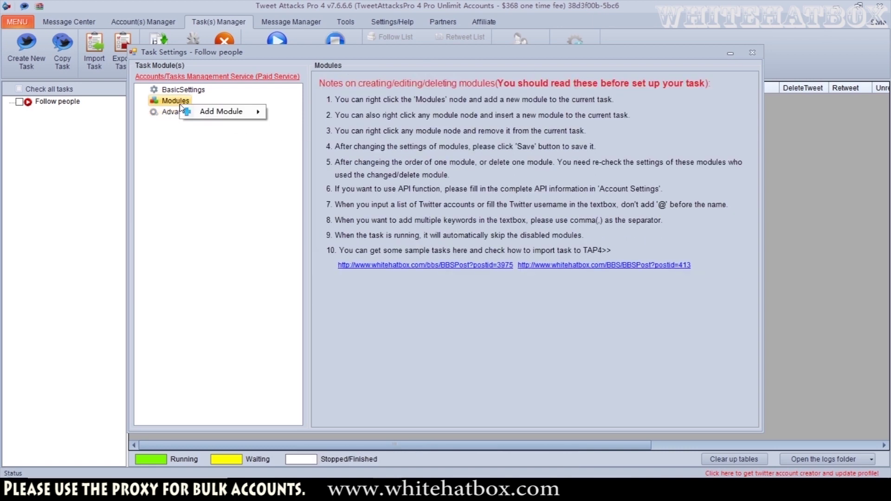
mouse_move(238, 113)
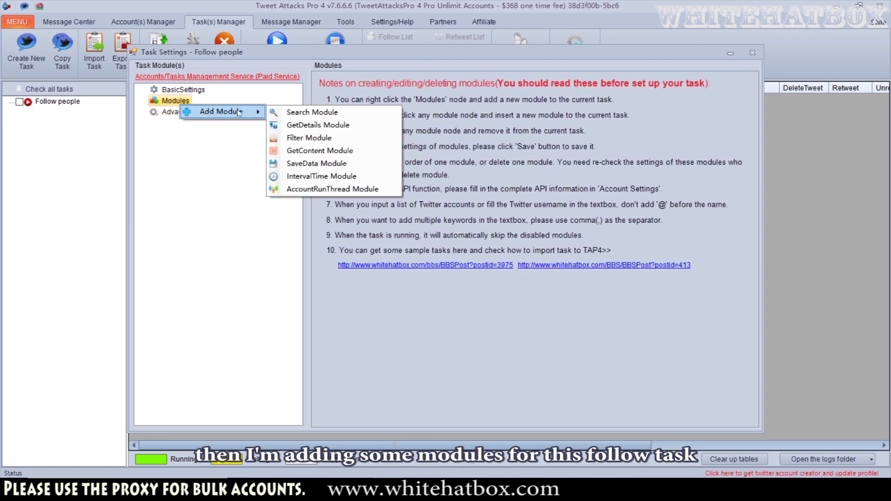
left_click(300, 113)
left_click(195, 113)
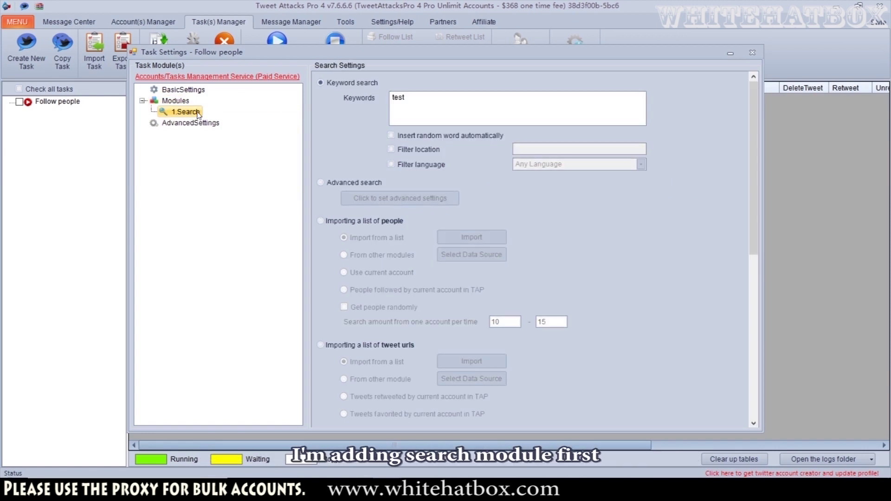
- Turn on automatic random word insertion and replace the search keywords with "Justinbiber, Justin bieber"
left_click(438, 137)
left_click_drag(406, 98, 369, 101)
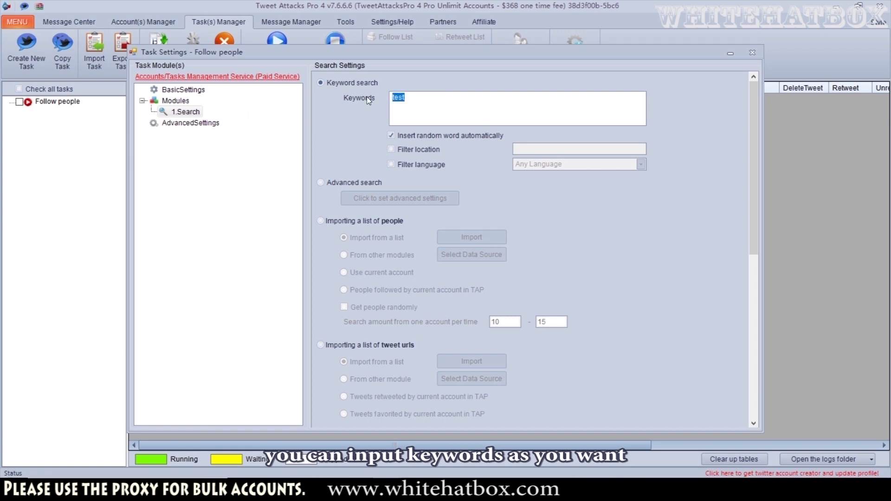
type("Justinbiber")
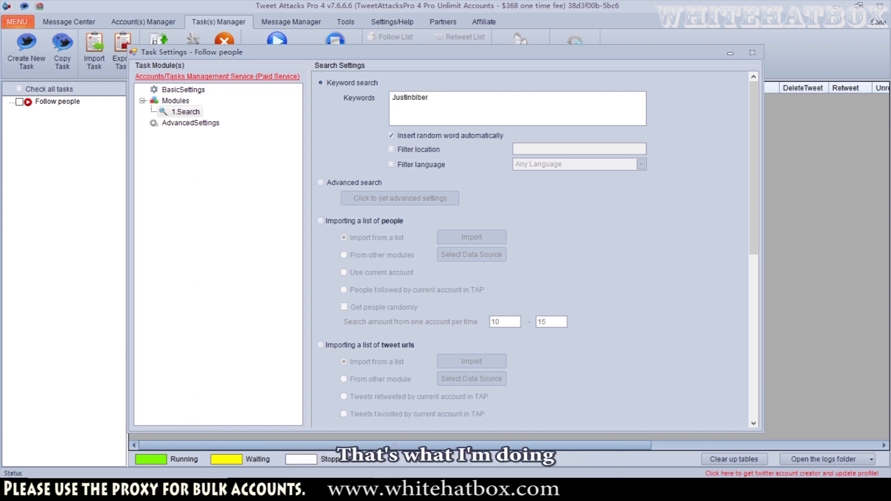
type(", ")
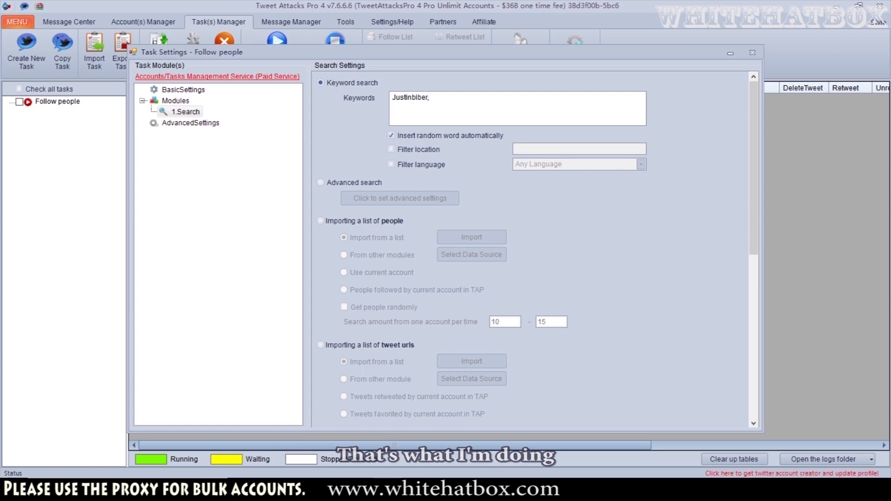
type("Justin ")
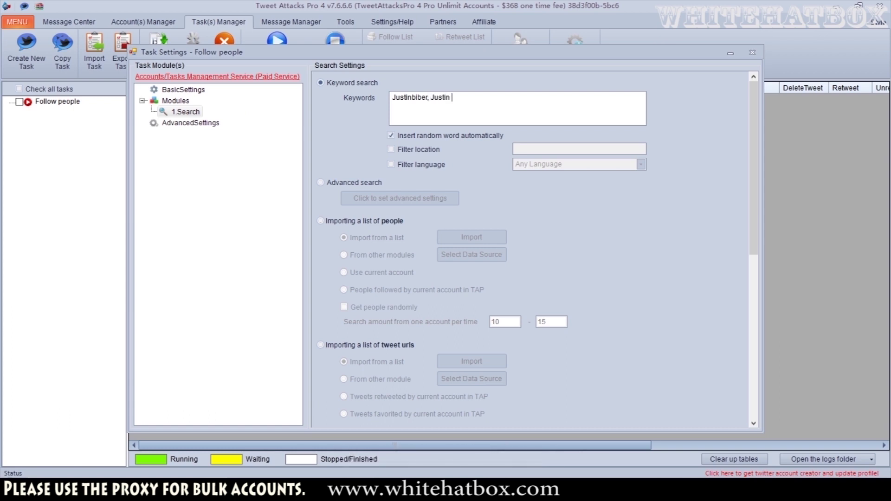
type("bieber")
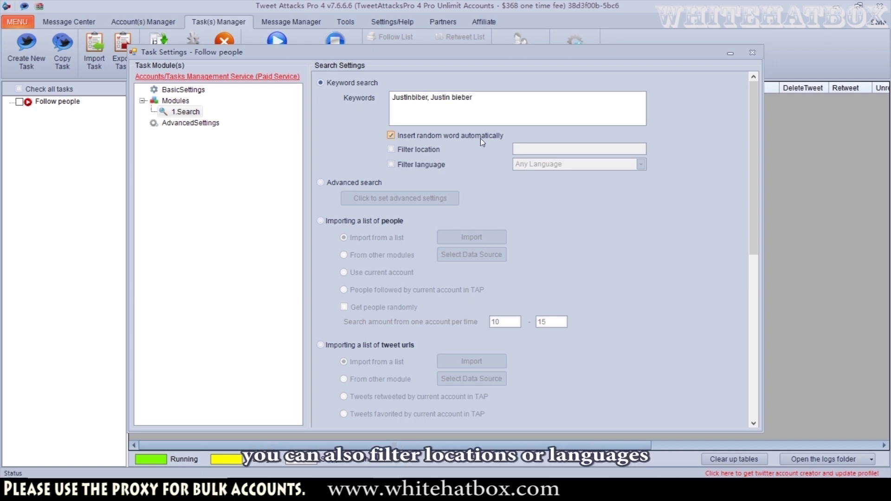
- Look over the Search module's options and its Advanced Search form, then cancel the form
scroll(617, 215, "down", 3)
scroll(599, 214, "up", 3)
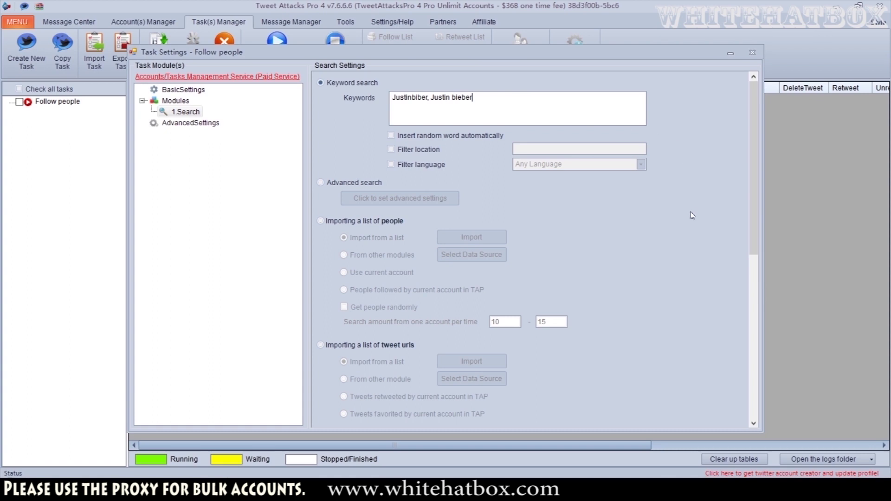
scroll(604, 218, "down", 3)
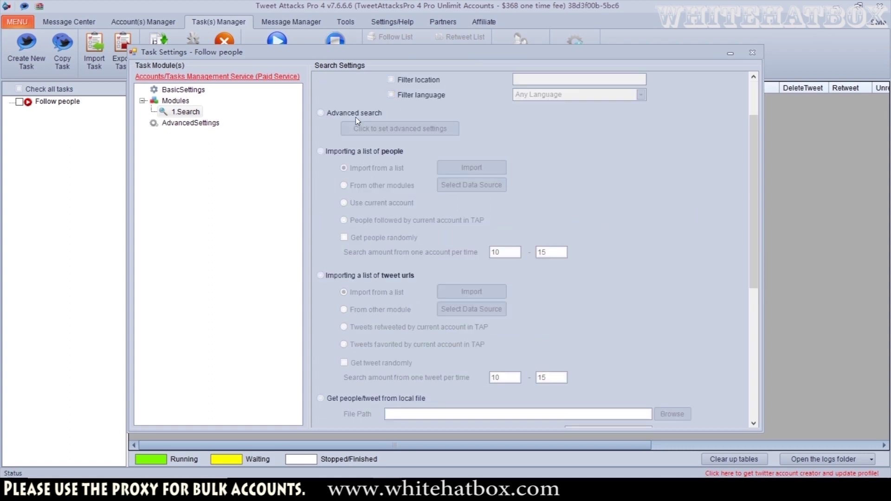
scroll(376, 111, "down", 3)
scroll(375, 110, "up", 3)
left_click(375, 111)
left_click(399, 128)
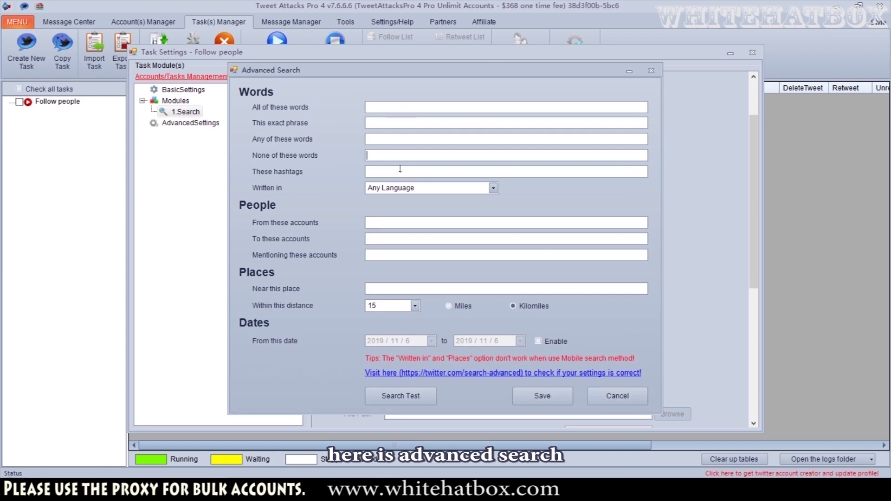
left_click(399, 187)
left_click(402, 186)
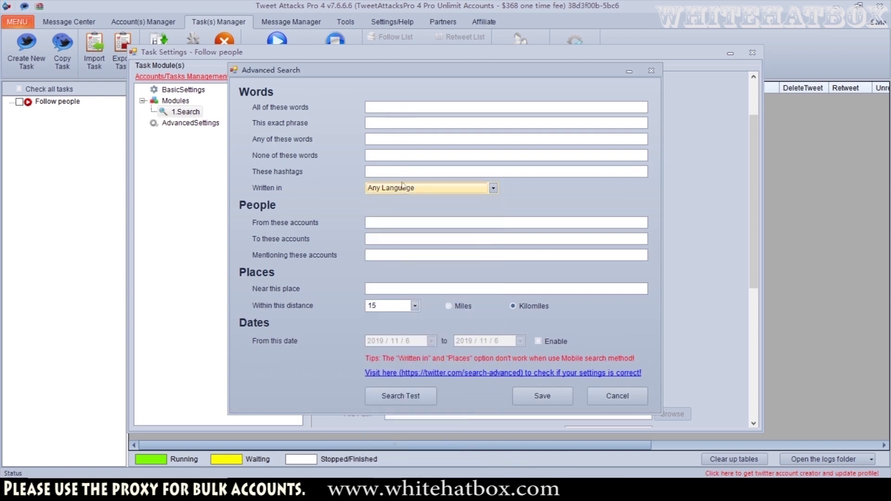
left_click(375, 111)
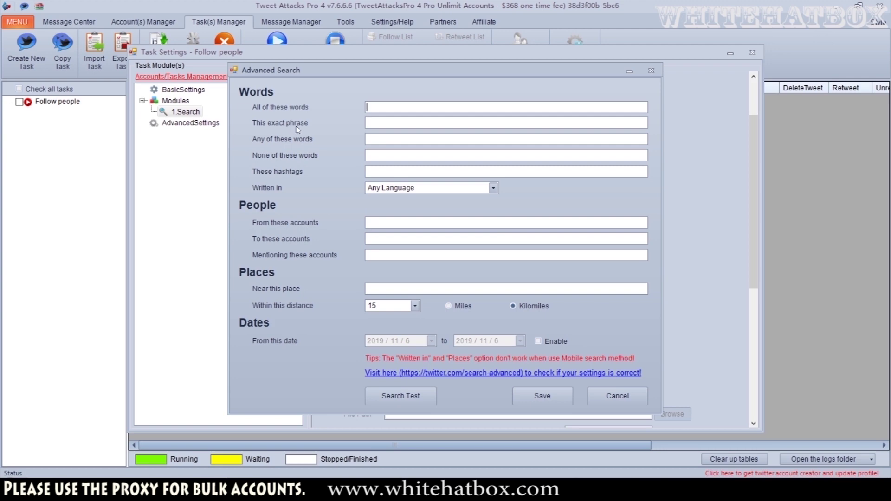
left_click(609, 397)
- Switch the Search module back to keyword search and save its settings
scroll(356, 177, "down", 8)
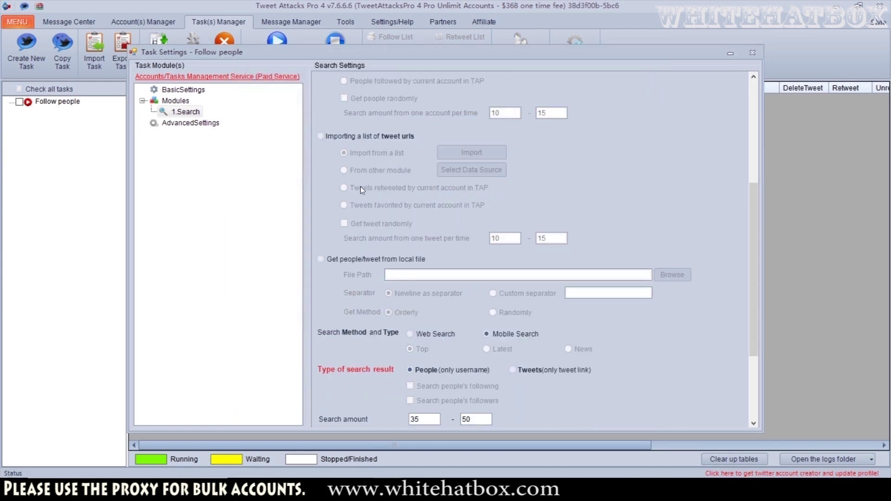
scroll(425, 269, "down", 2)
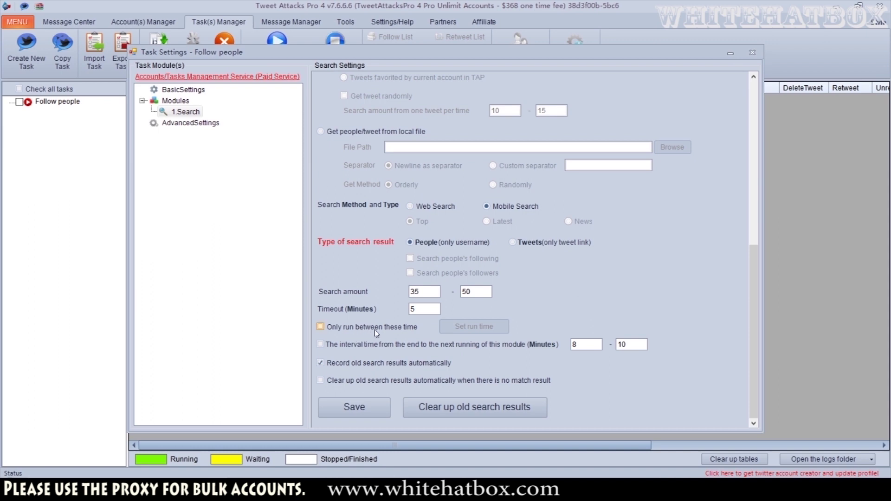
left_click(354, 407)
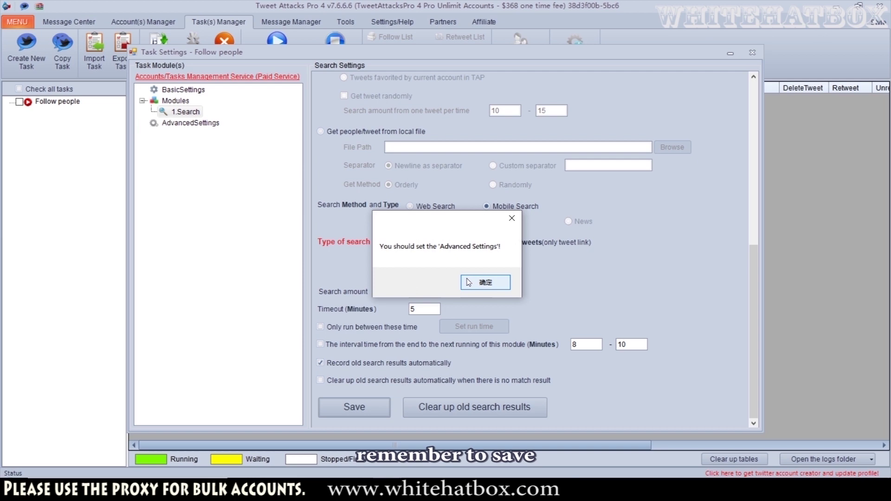
left_click(485, 282)
scroll(343, 132, "up", 10)
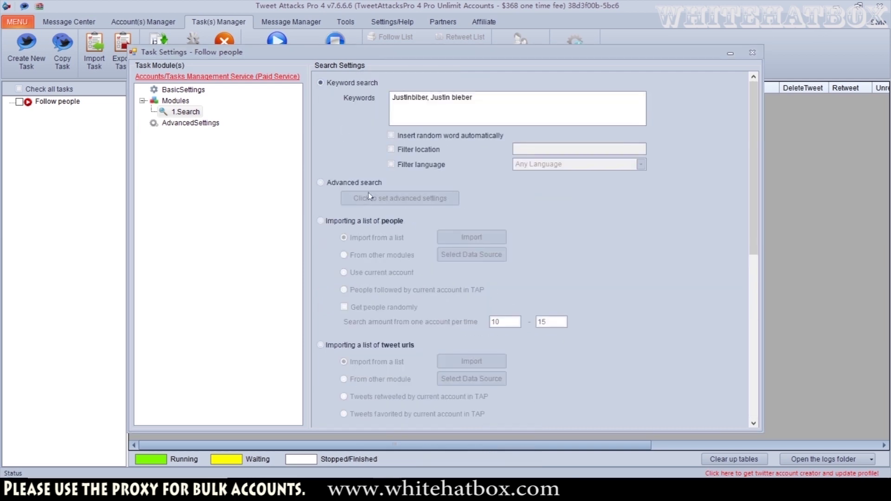
scroll(408, 328, "down", 10)
left_click(357, 406)
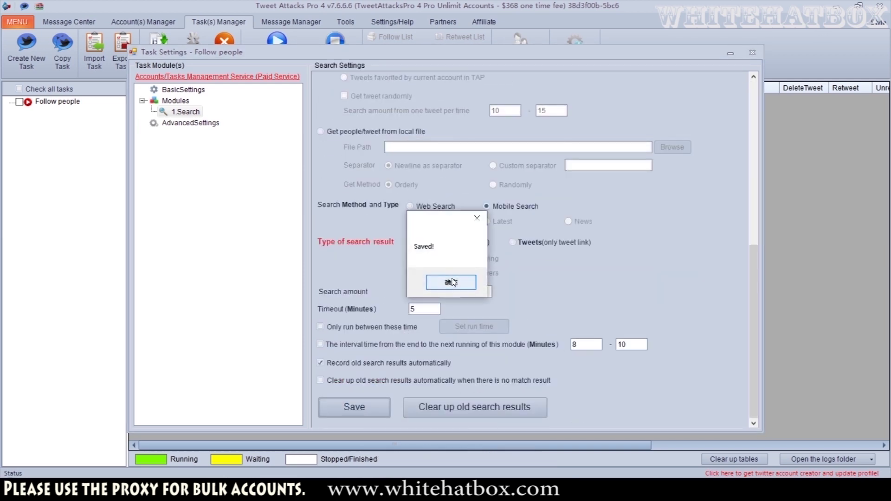
left_click(451, 282)
- Add a GetDetails module to the task and open its settings
right_click(169, 101)
mouse_move(208, 104)
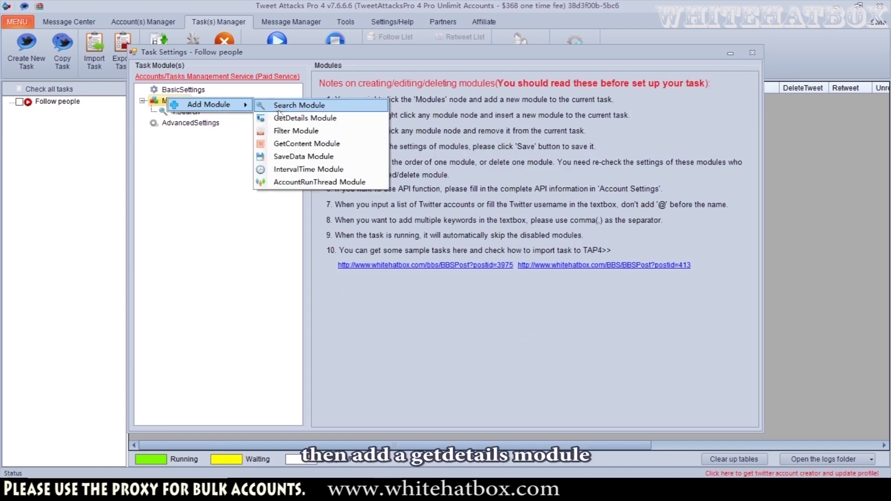
left_click(301, 118)
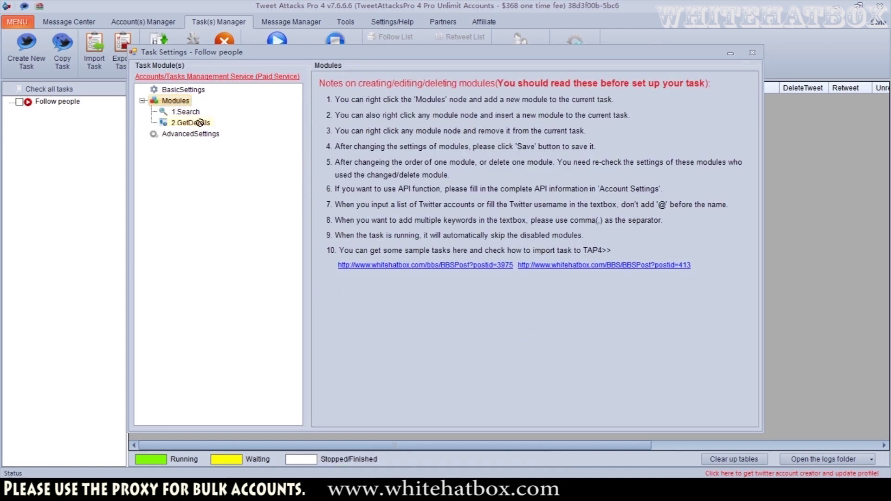
left_click(201, 123)
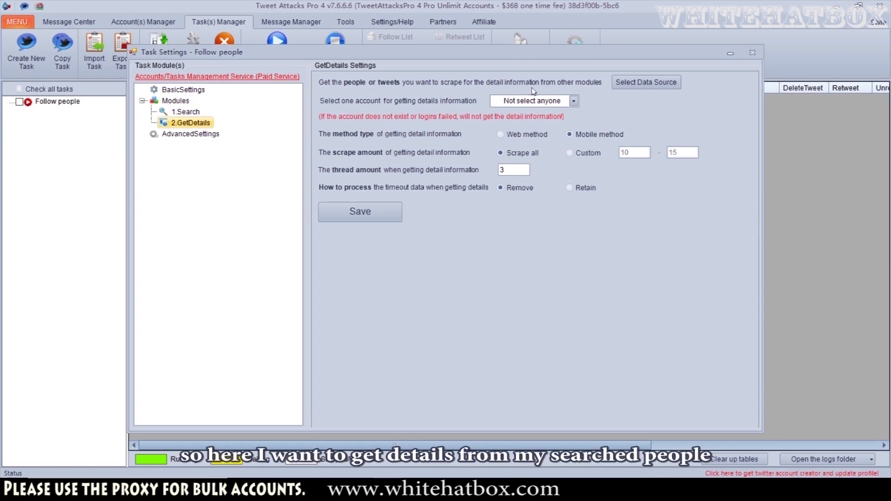
- Set the 1.Search module as the data source for GetDetails and save the module's settings
left_click(622, 84)
left_click(464, 181)
left_click(447, 191)
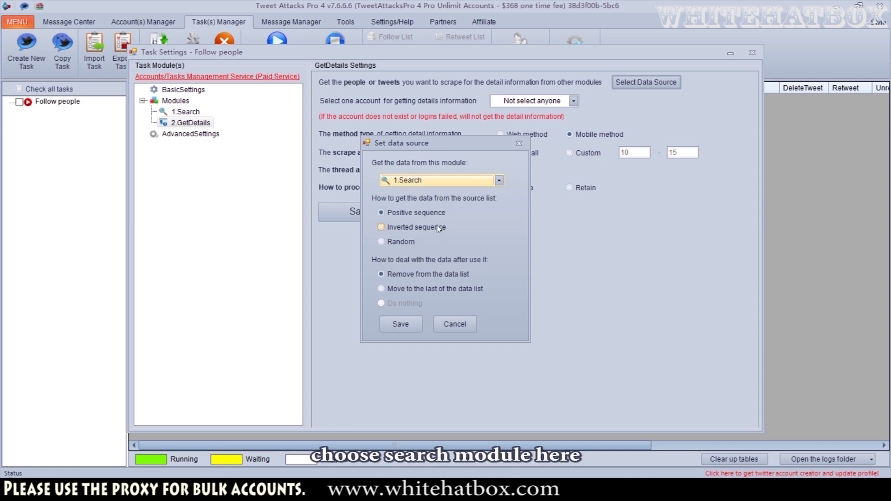
left_click(400, 324)
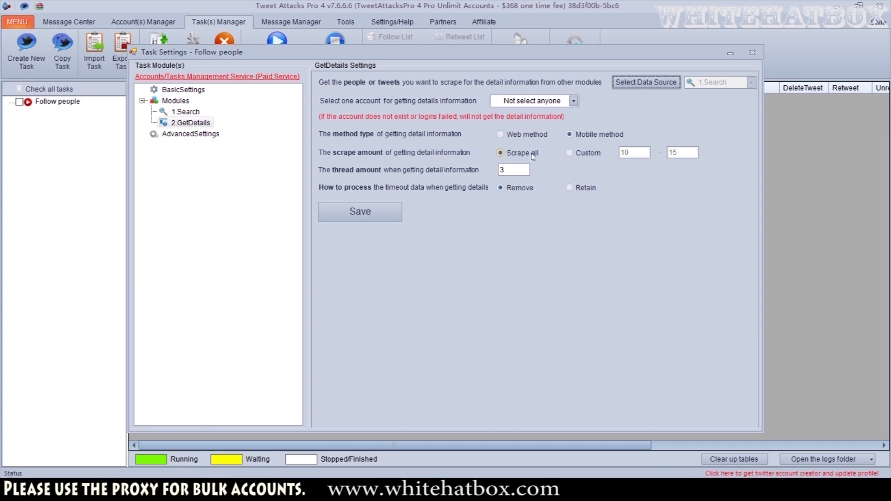
left_click(371, 211)
left_click(451, 280)
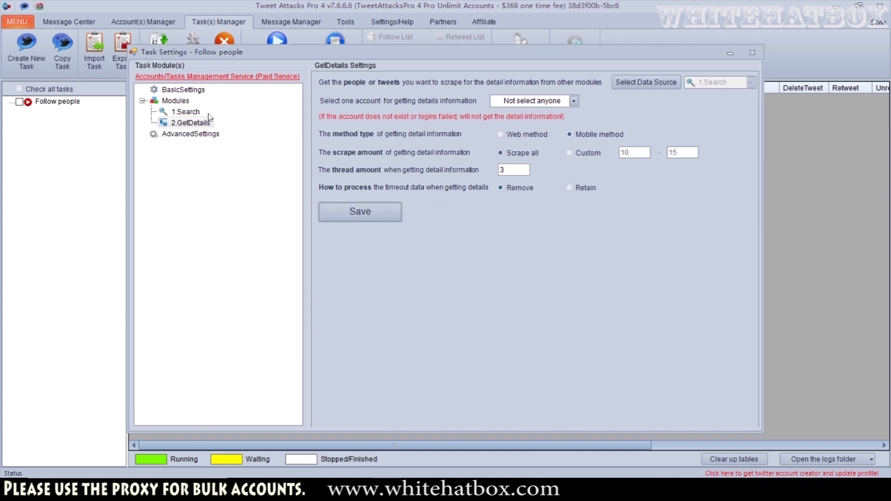
- Add a Filter module to the task and open its settings
right_click(177, 102)
mouse_move(218, 109)
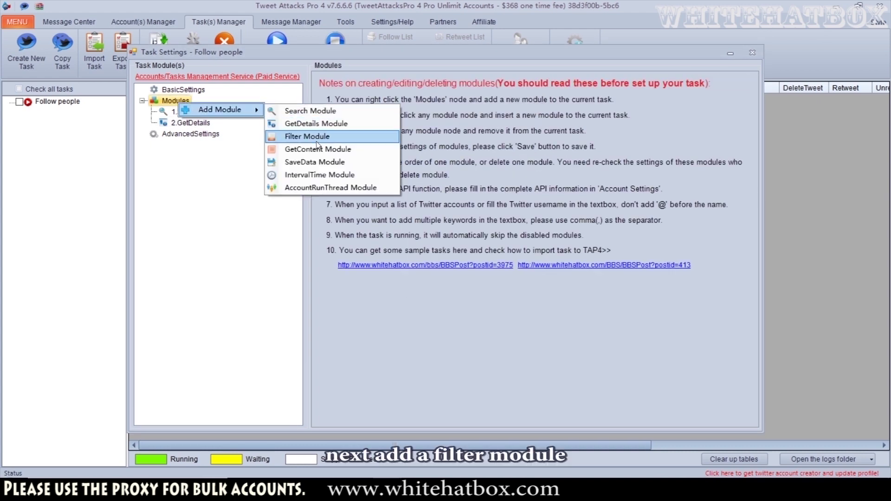
left_click(318, 139)
left_click(179, 135)
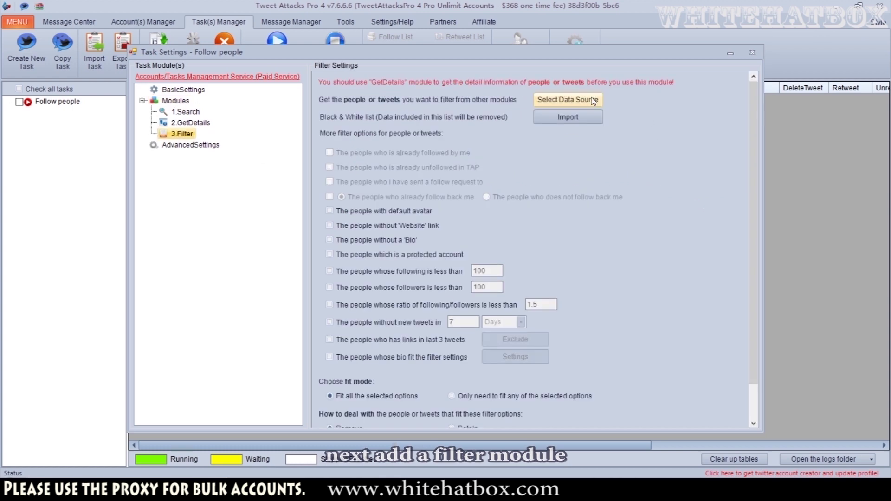
- Set the 2.GetDetails module as the data source for the Filter module
left_click(567, 99)
left_click(454, 181)
left_click(434, 202)
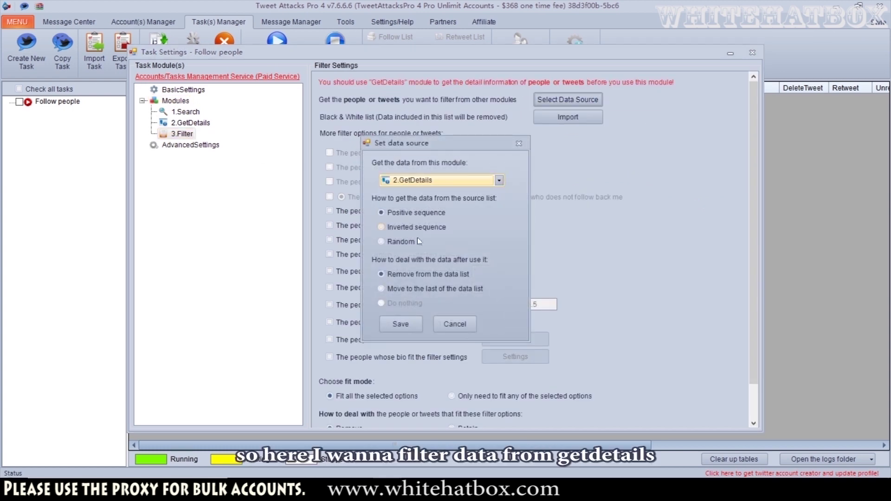
left_click(405, 327)
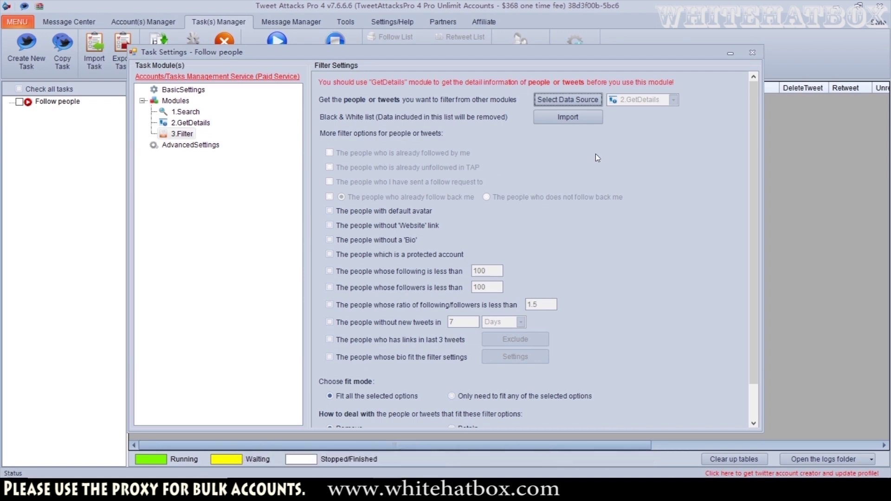
- Filter out people with a default avatar and people with a protected account, and save the Filter module
left_click(419, 214)
scroll(419, 256, "down", 2)
left_click(420, 215)
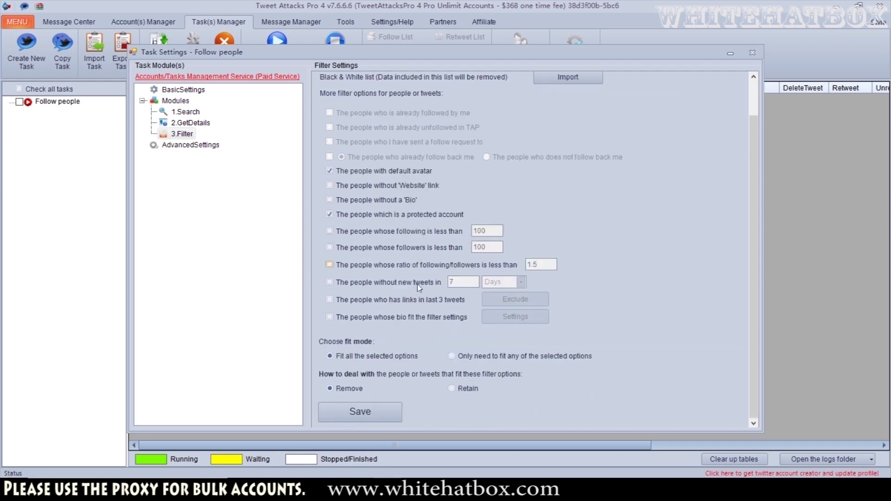
left_click(376, 410)
left_click(453, 282)
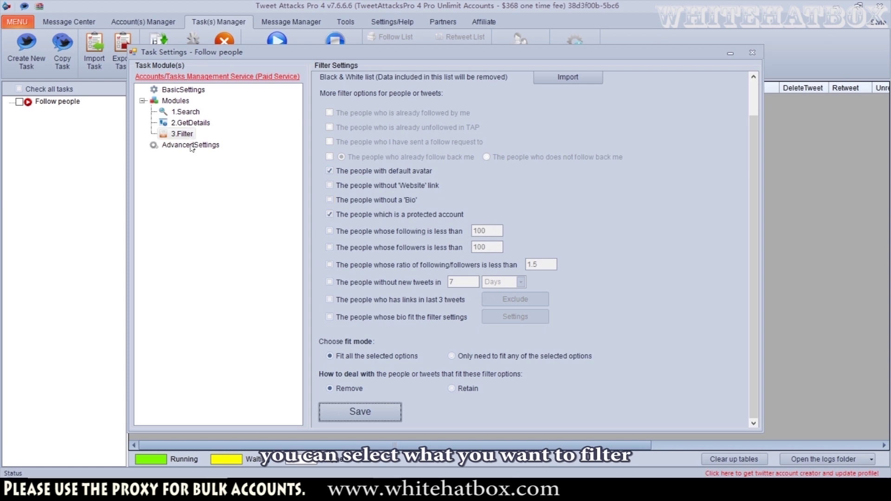
- Add an AccountRunThread module to the task and open its settings
right_click(186, 102)
mouse_move(241, 108)
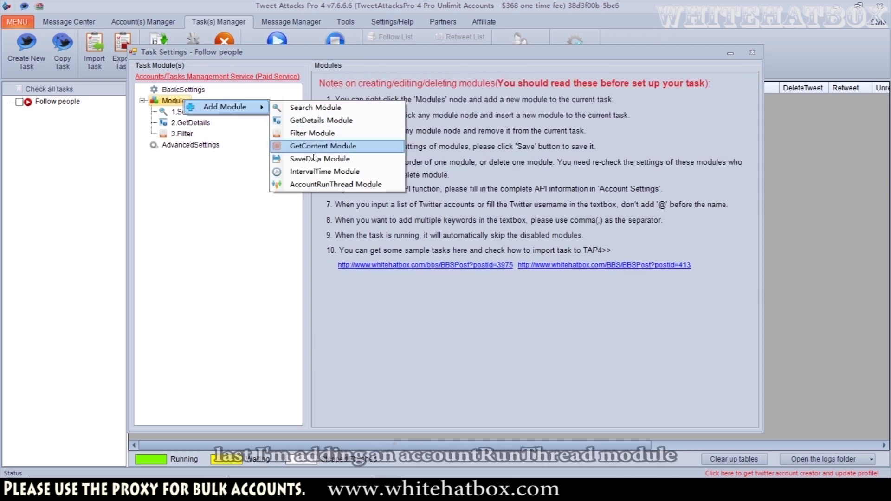
left_click(315, 186)
right_click(196, 145)
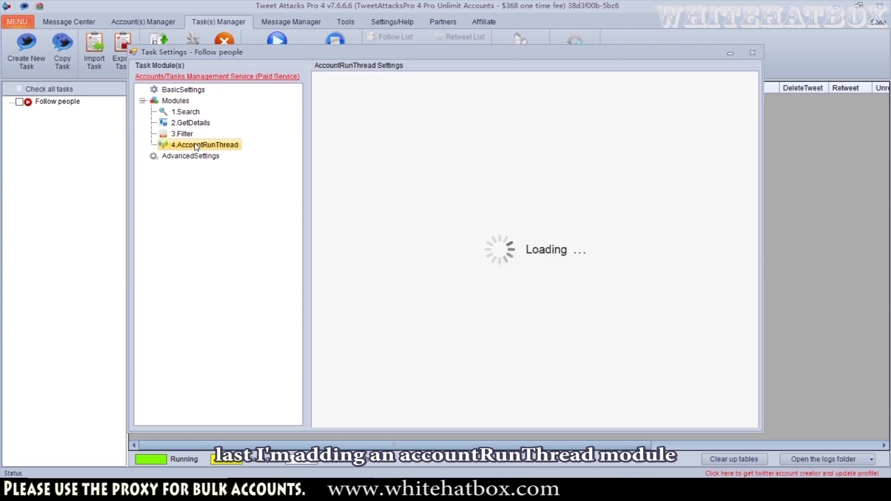
mouse_move(247, 151)
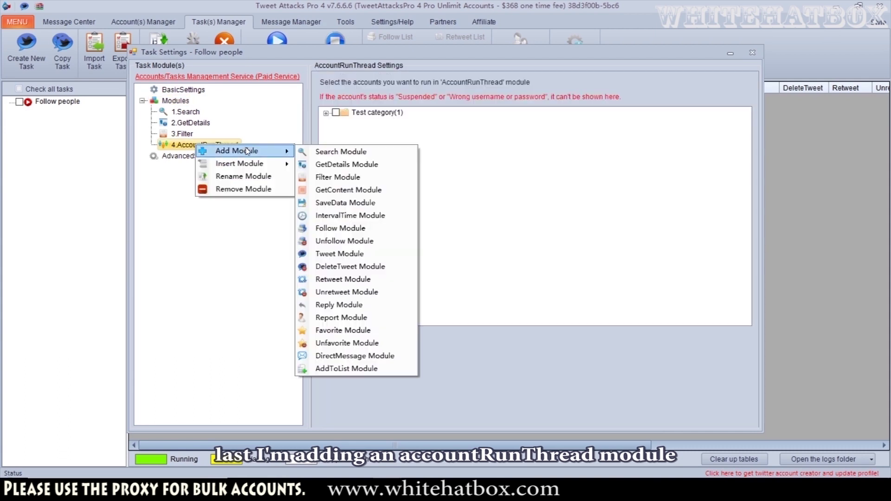
- Select the account in Test category for the AccountRunThread module and save its settings
left_click(351, 113)
left_click(335, 112)
left_click(360, 364)
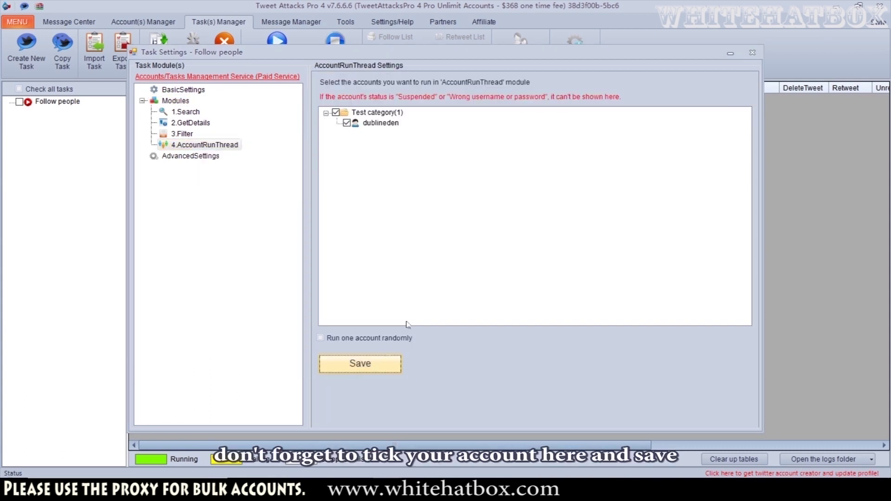
left_click(452, 282)
- Add a Follow module under AccountRunThread and open its settings
right_click(217, 147)
mouse_move(297, 160)
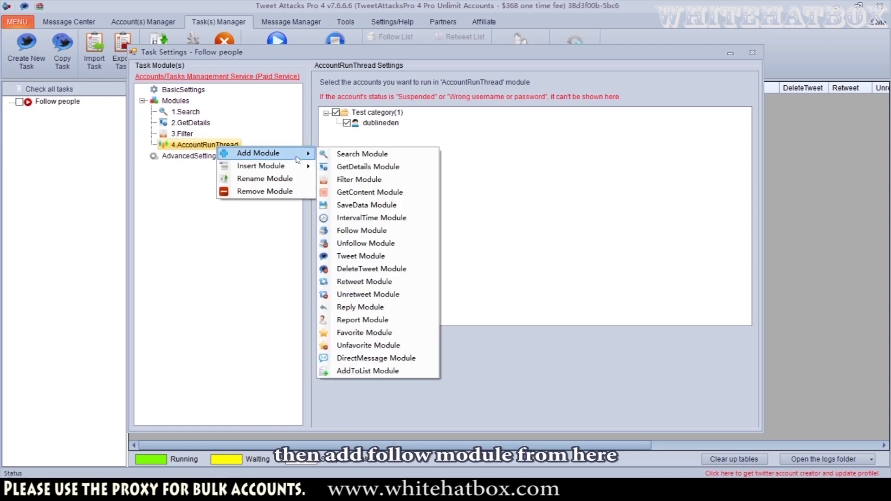
left_click(362, 230)
left_click(200, 157)
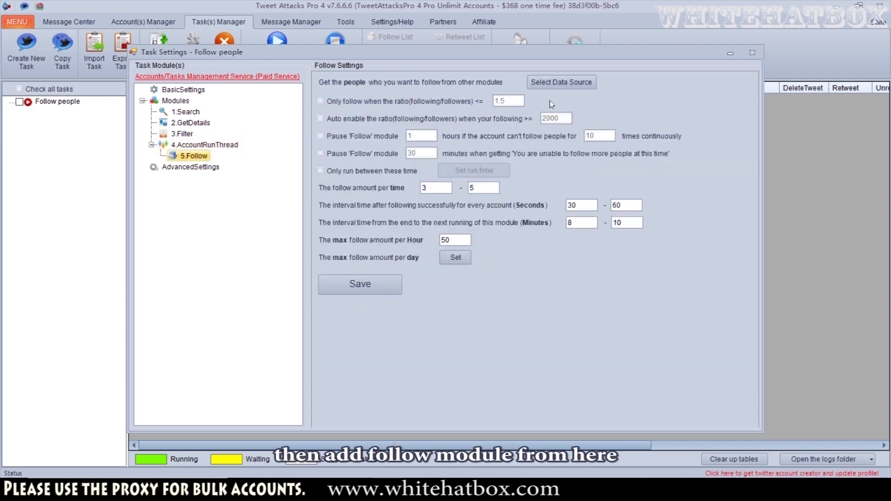
- Set the 3.Filter module as the data source for the Follow module and save its settings
left_click(561, 82)
left_click(452, 180)
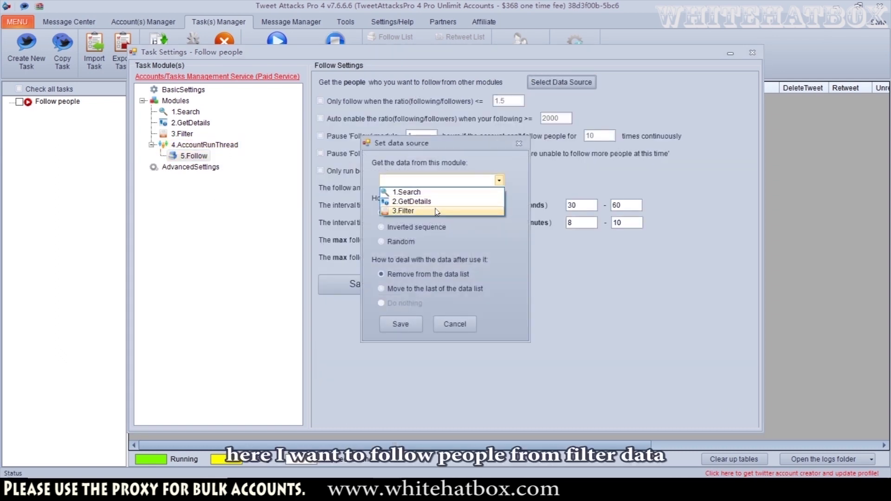
left_click(445, 212)
left_click(400, 324)
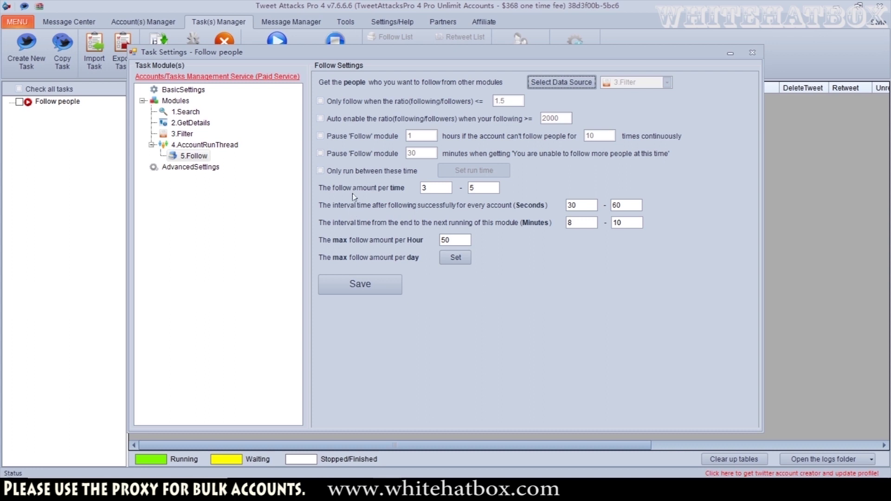
left_click(370, 289)
left_click(452, 283)
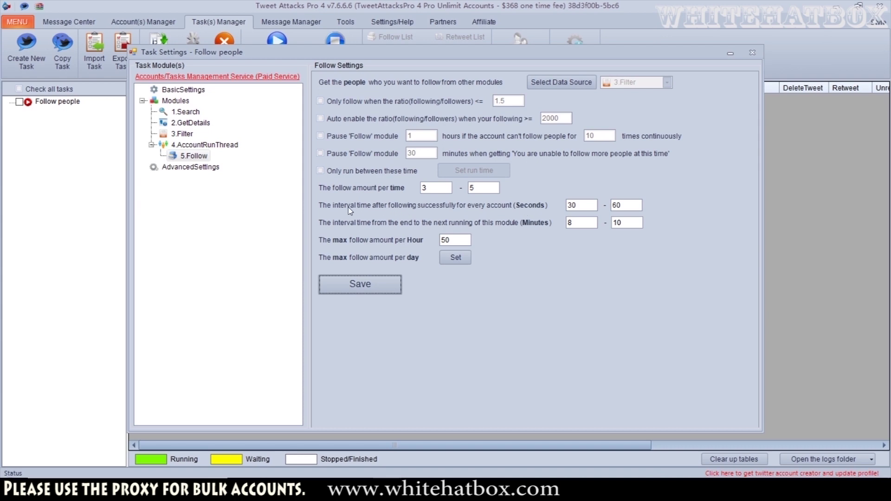
- Set the interval after each successful follow to 10-30 seconds and save the Follow module
double_click(583, 205)
type("10")
key("Tab")
type("30")
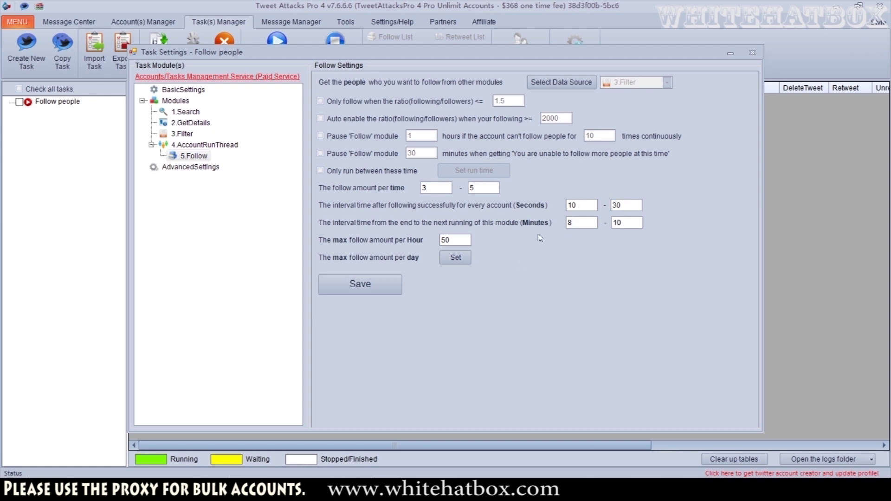
left_click(360, 284)
left_click(439, 281)
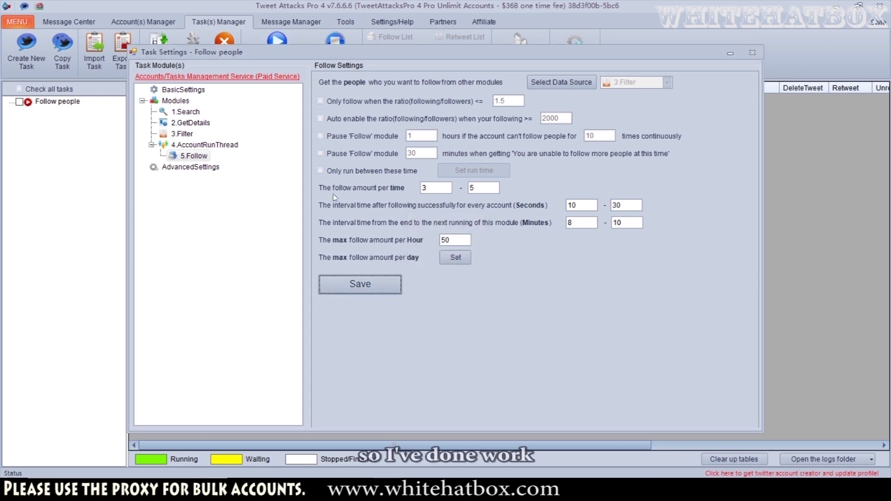
- Close the task settings, run the Follow people task until stopped manually, and check its status and follow count
left_click(752, 53)
left_click(19, 101)
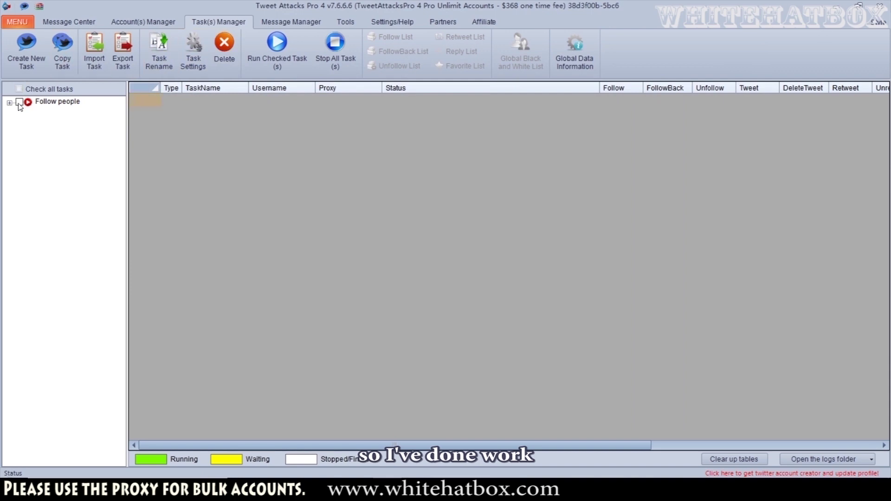
left_click(277, 70)
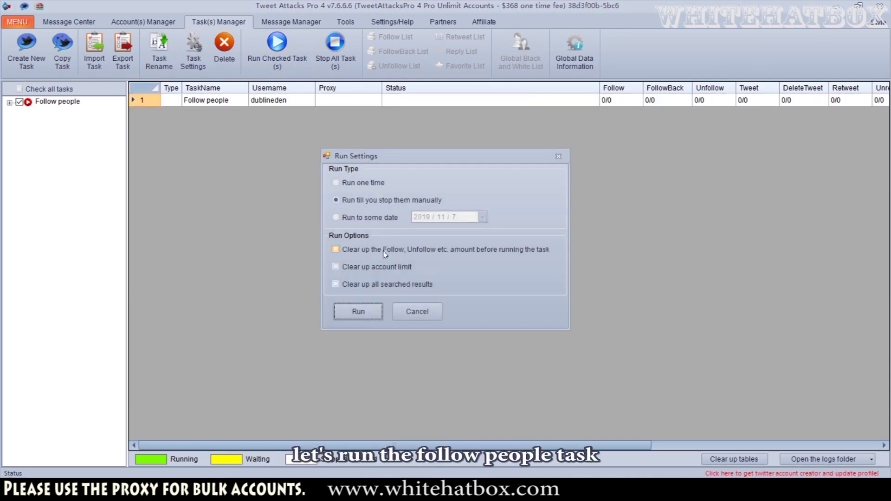
left_click(376, 311)
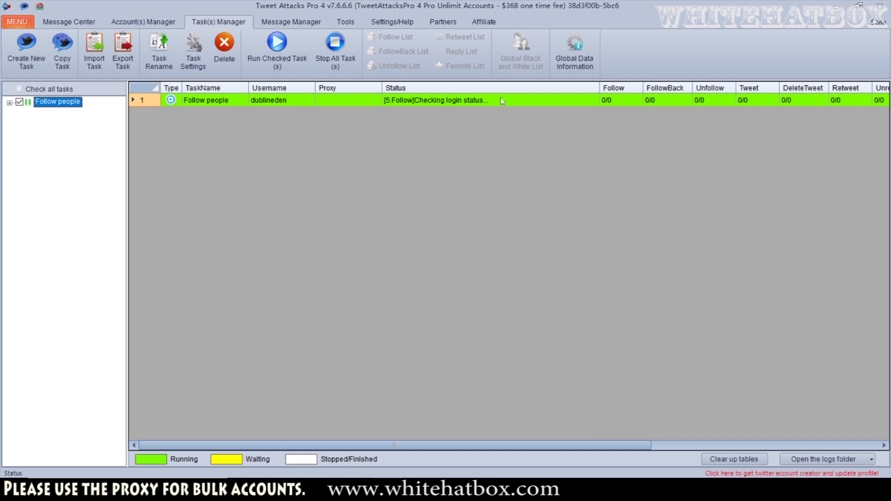
left_click(462, 101)
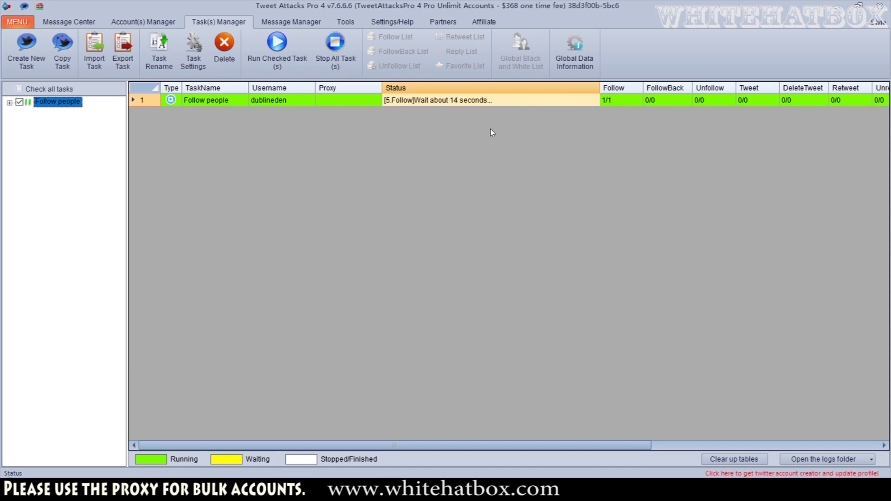
left_click(607, 101)
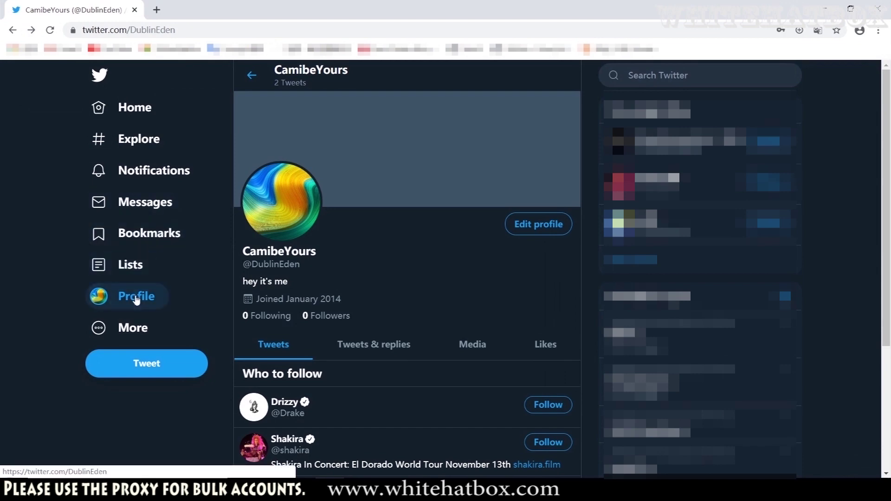
- Switch to Twitter in the browser, open the account's Following list from its profile and reload the page
left_click(268, 319)
left_click(342, 114)
left_click(486, 119)
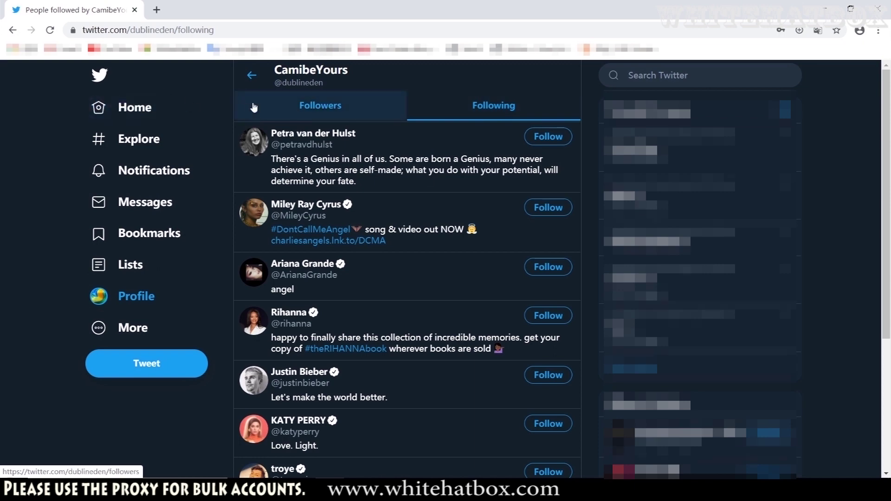
scroll(253, 107, "down", 1)
left_click(325, 25)
key("Return")
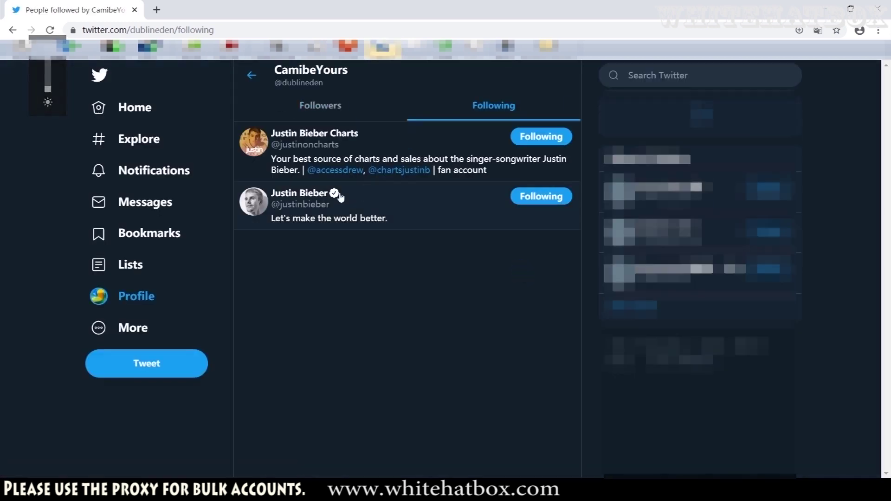
- Revisit the account's profile and reopen its Following list to check who has been followed
left_click(346, 116)
left_click(137, 300)
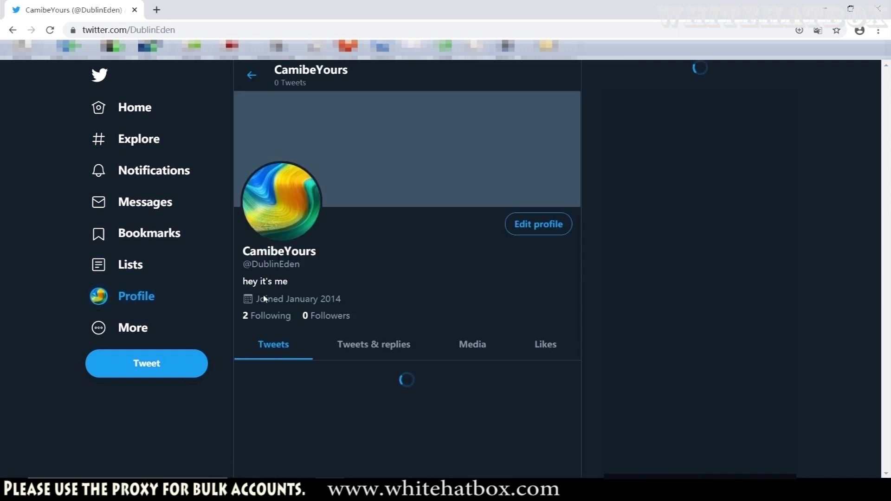
left_click(256, 319)
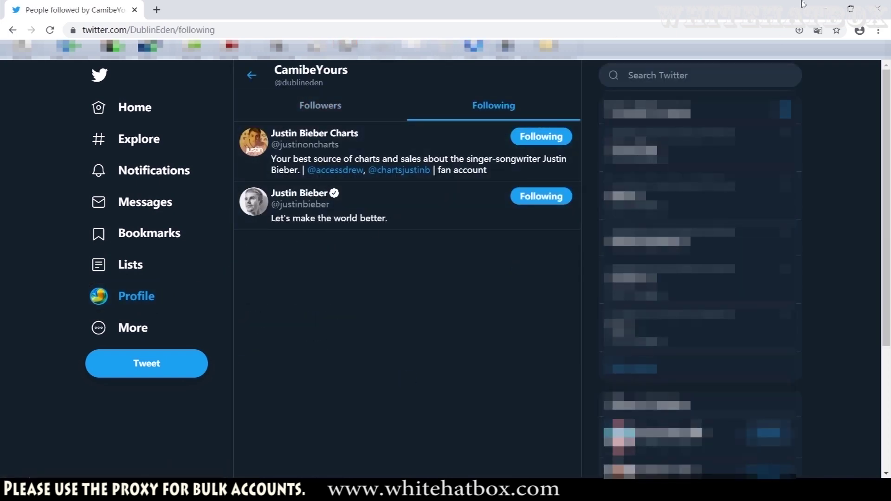
- Return to Tweet Attacks Pro, review the Follow people task's status and follow count, and stop all tasks
left_click(825, 8)
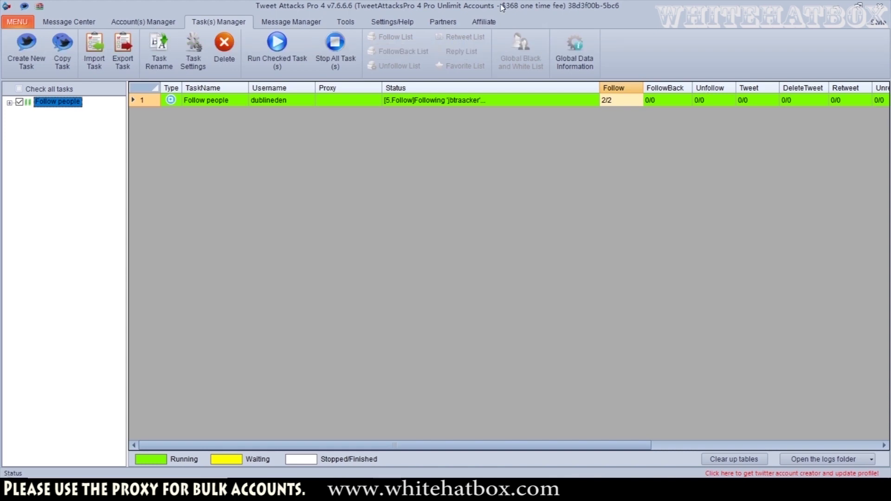
left_click(438, 99)
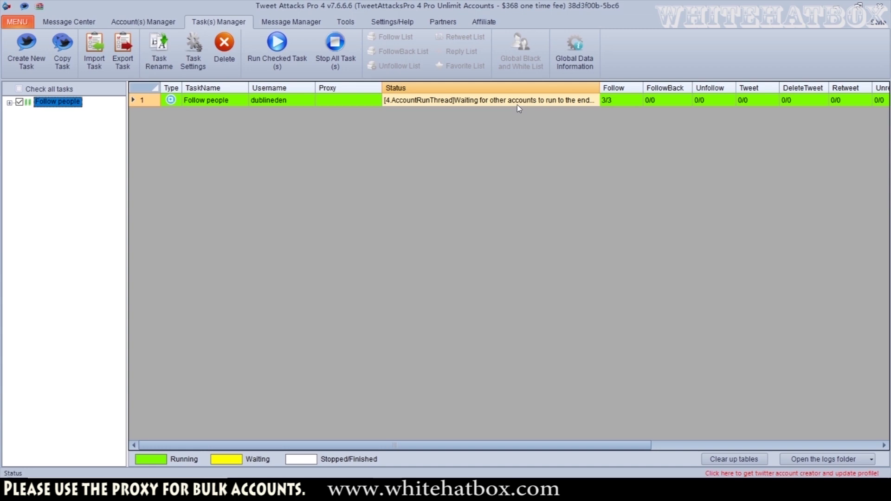
left_click(620, 99)
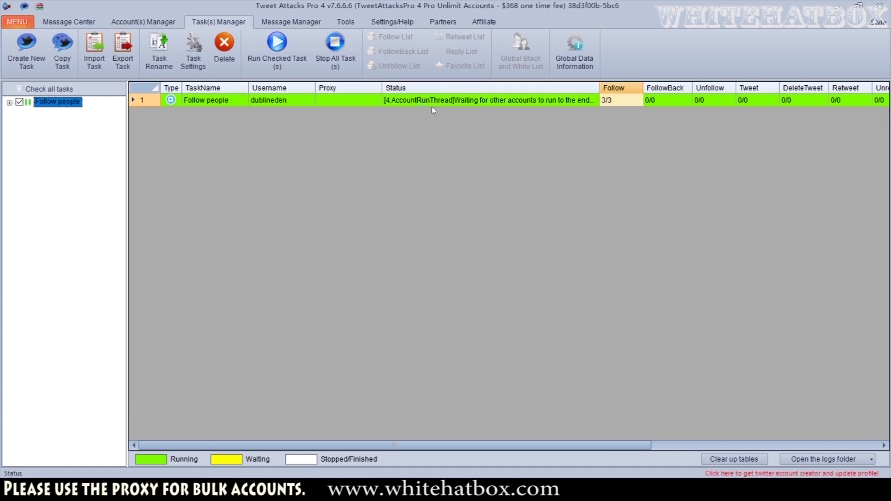
left_click(335, 48)
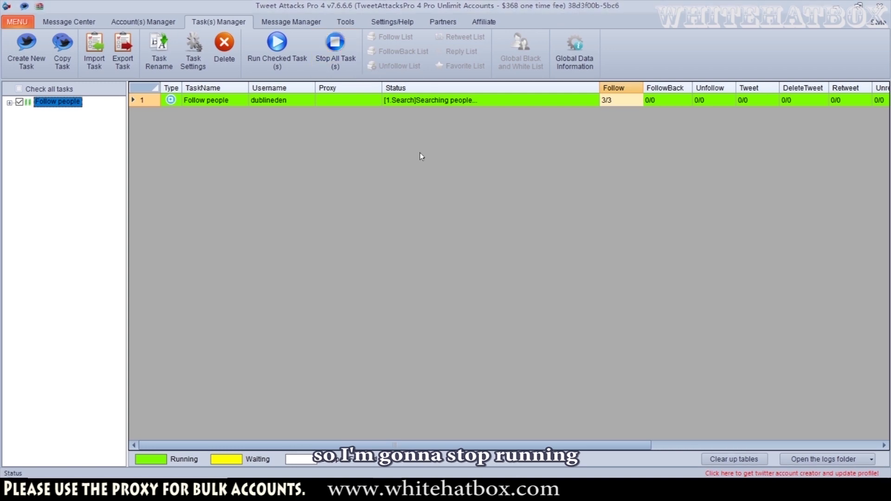
left_click(452, 280)
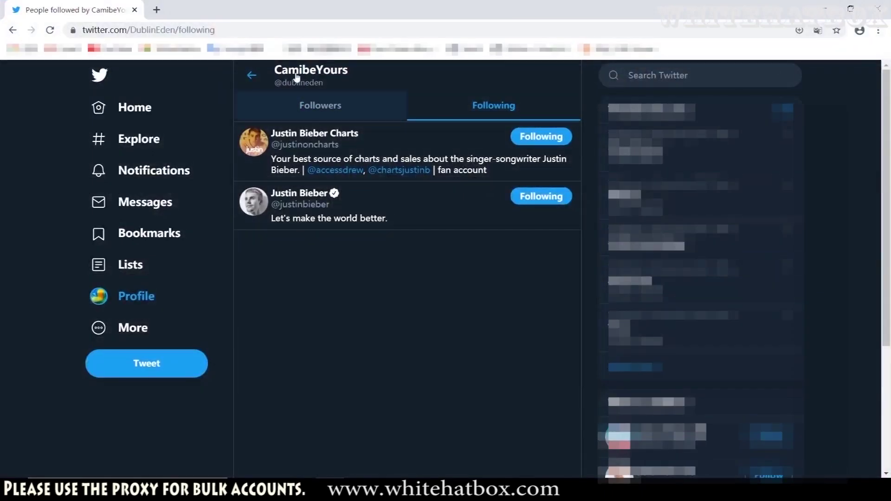
- Reload the account's Following list on Twitter and look at the followed Justin Bieber News profile
left_click(290, 29)
key("Return")
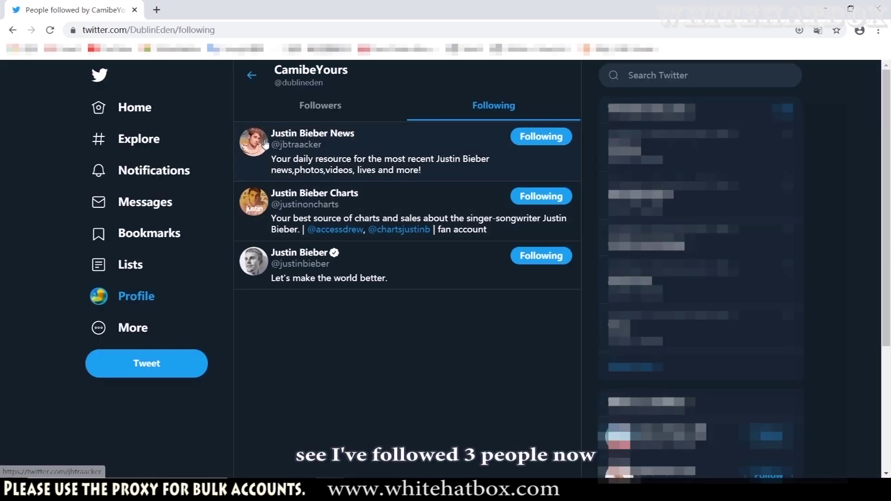
left_click(258, 142)
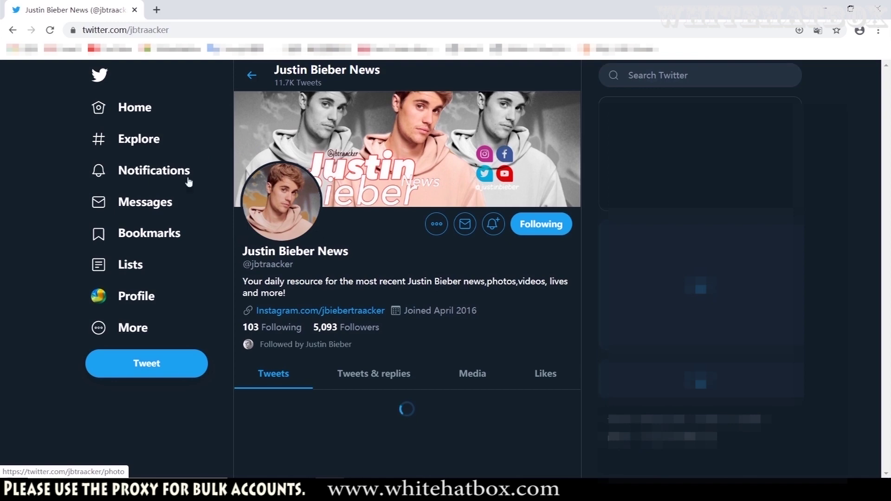
scroll(324, 152, "down", 1)
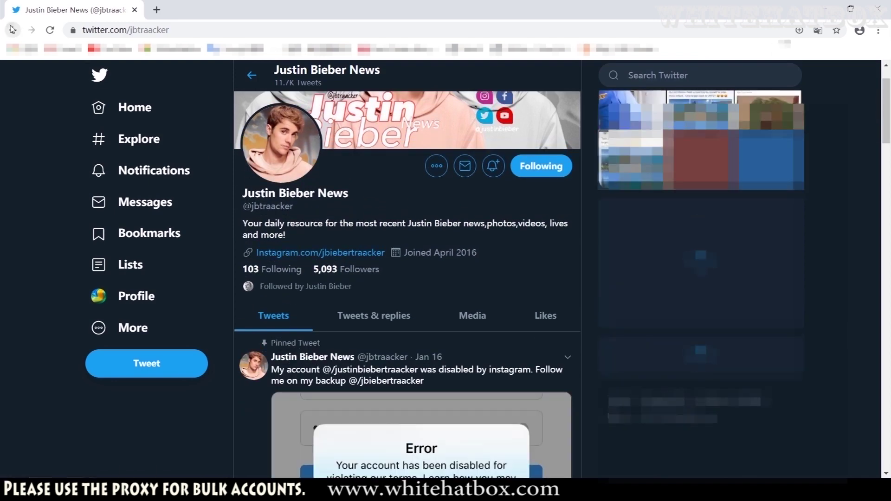
key("alt+Left")
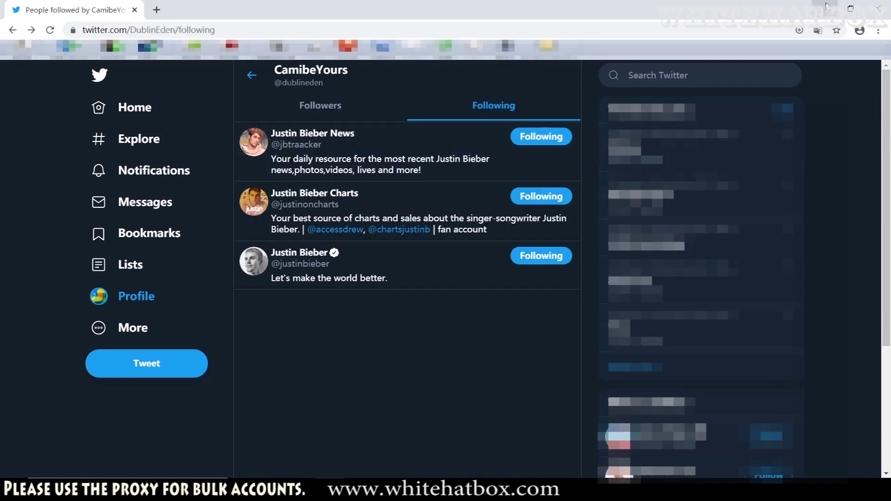
left_click(825, 9)
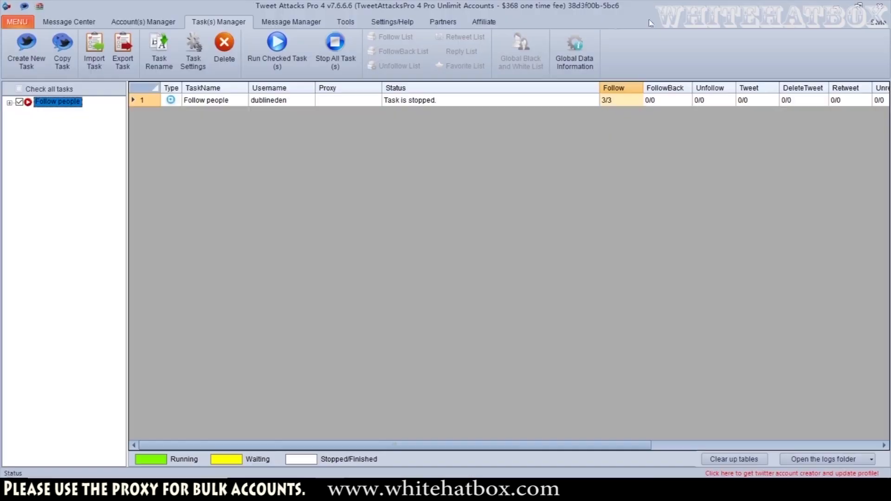
- Uncheck the Follow people task and create a new task named Retweet
left_click(19, 102)
left_click(26, 58)
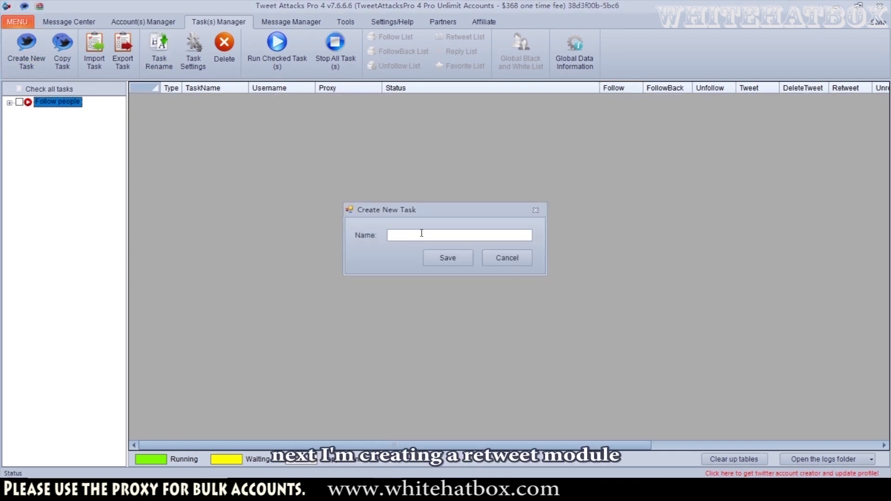
type("Ret")
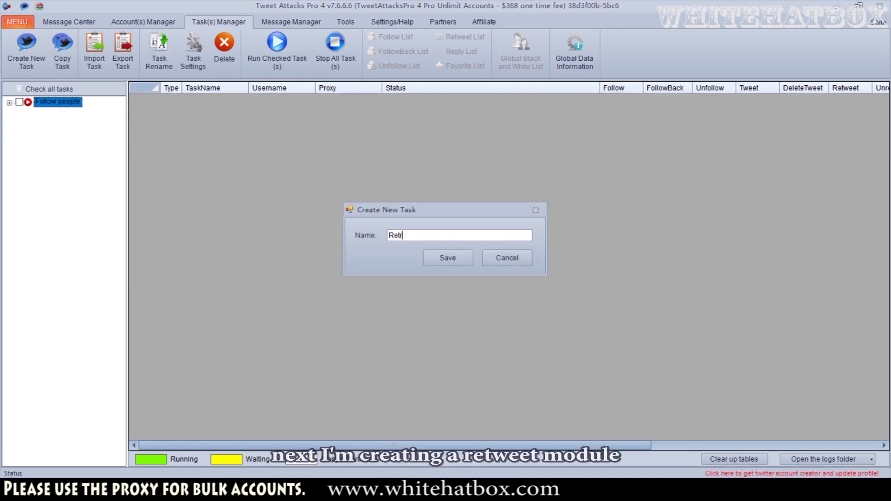
type("weet")
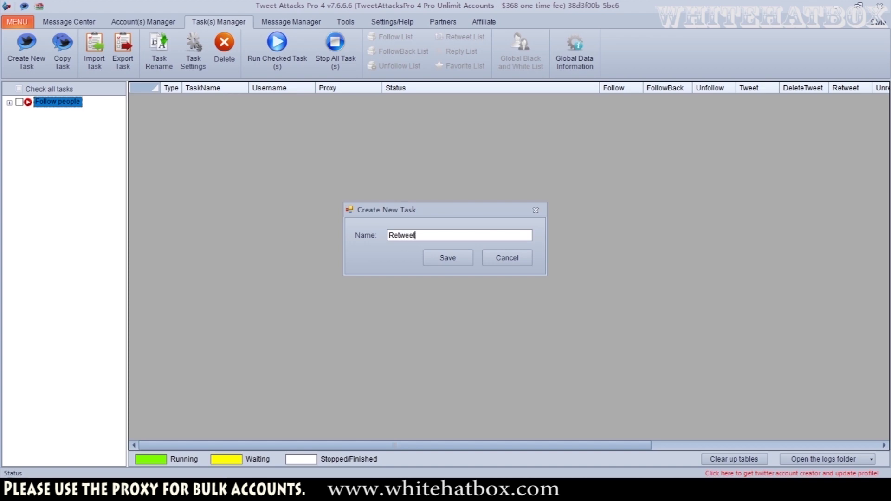
left_click(446, 258)
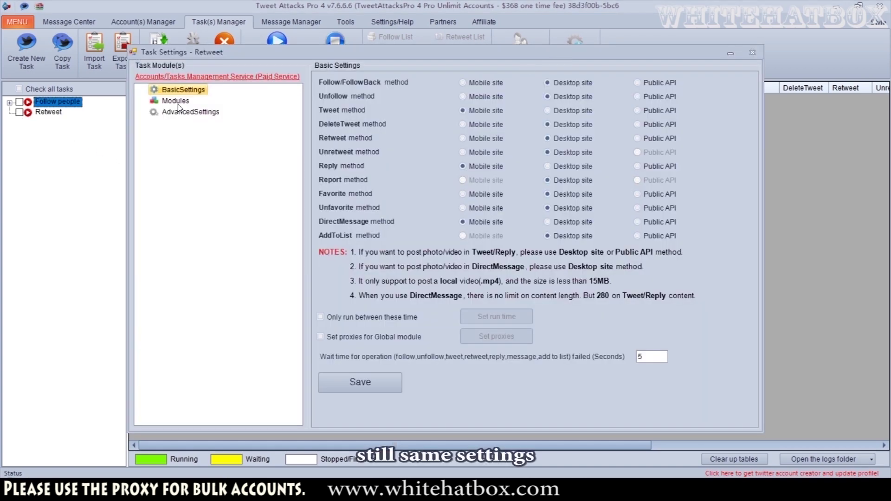
- Add a Search module to the Retweet task and open its settings
left_click(176, 101)
left_click(181, 112)
left_click(181, 102)
right_click(182, 102)
mouse_move(208, 109)
left_click(308, 108)
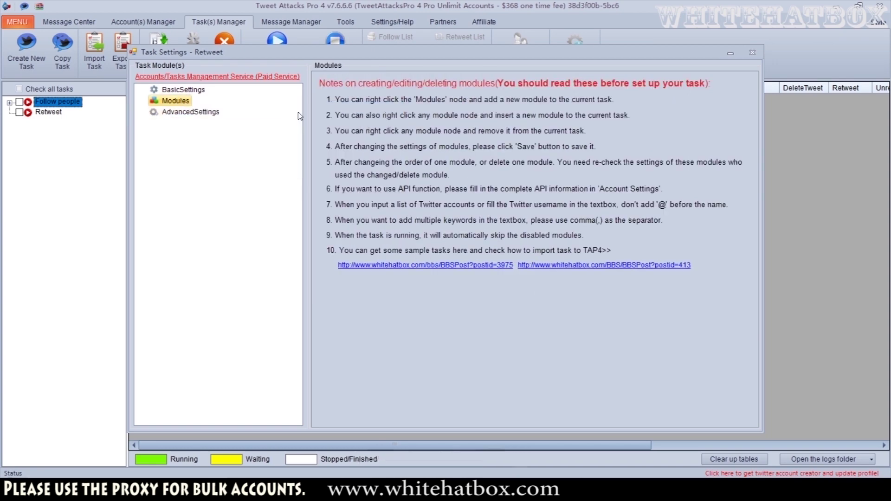
left_click(186, 113)
- Enter justinbieber and a second comma-separated keyword for the Search module's keyword search
double_click(450, 122)
type("justin")
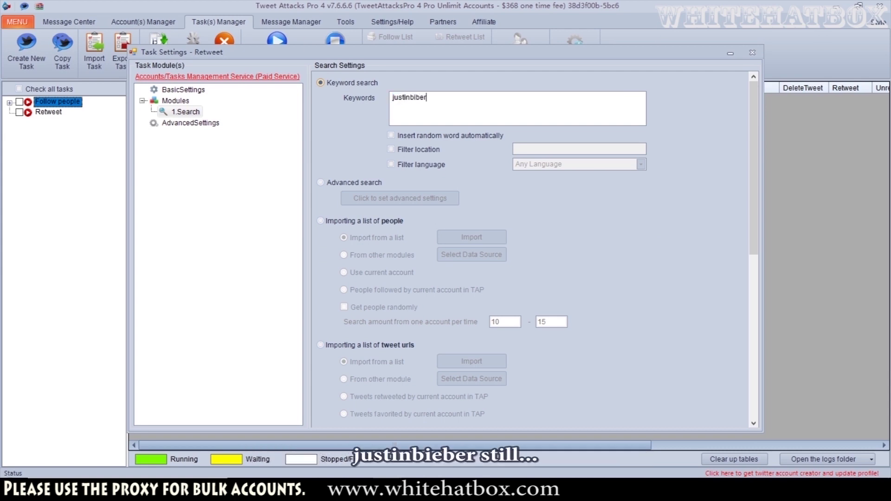
type("biber")
key("BackSpace")
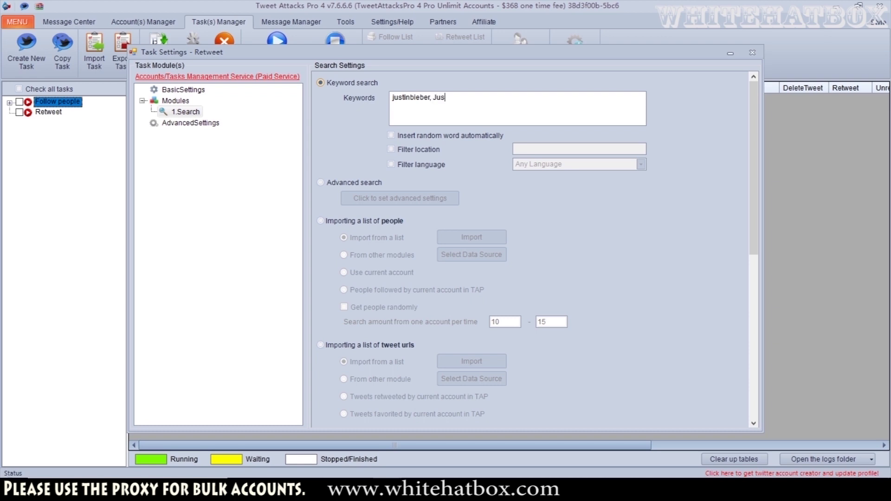
type("eber")
- Set the Search module's type of search result to Tweets (only tweet link) and save its settings
scroll(327, 179, "down", 3)
scroll(400, 157, "up", 3)
scroll(369, 180, "down", 3)
scroll(375, 200, "down", 2)
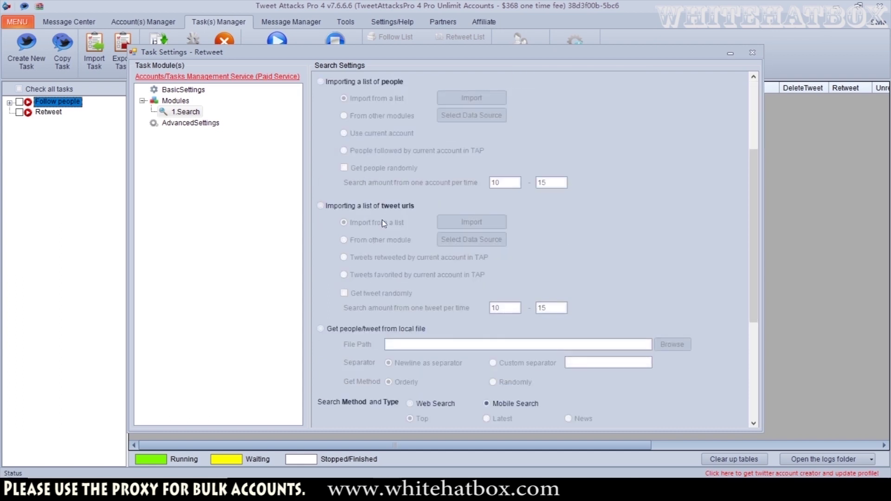
scroll(384, 223, "down", 7)
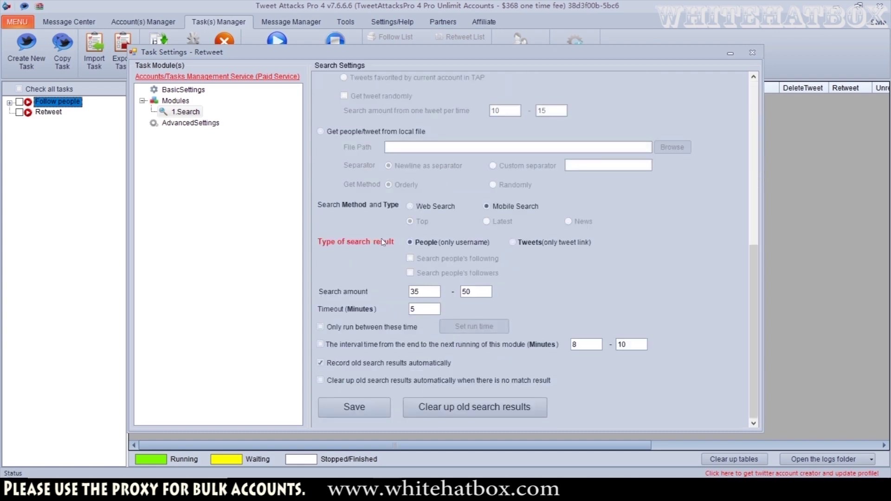
left_click(531, 243)
left_click(354, 407)
left_click(452, 283)
double_click(433, 294)
scroll(445, 285, "up", 3)
- Add an AccountRunThread module to the Retweet task's modules
left_click(178, 126)
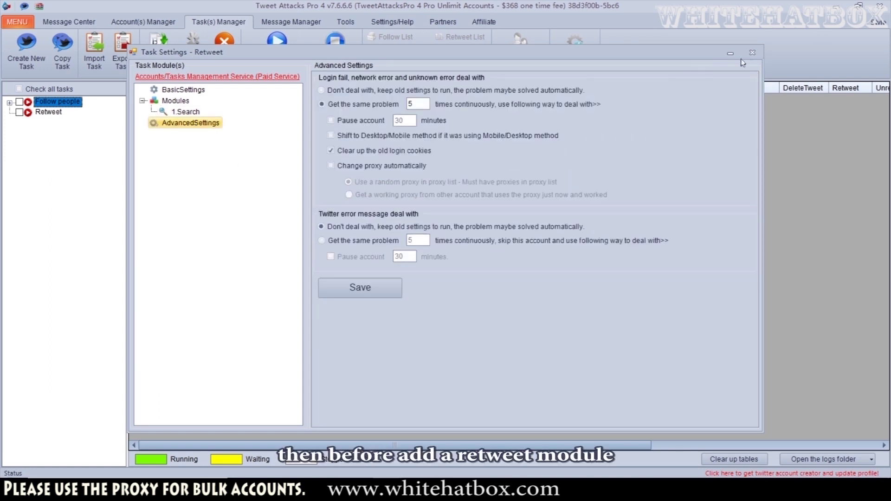
left_click(186, 101)
right_click(188, 102)
mouse_move(210, 109)
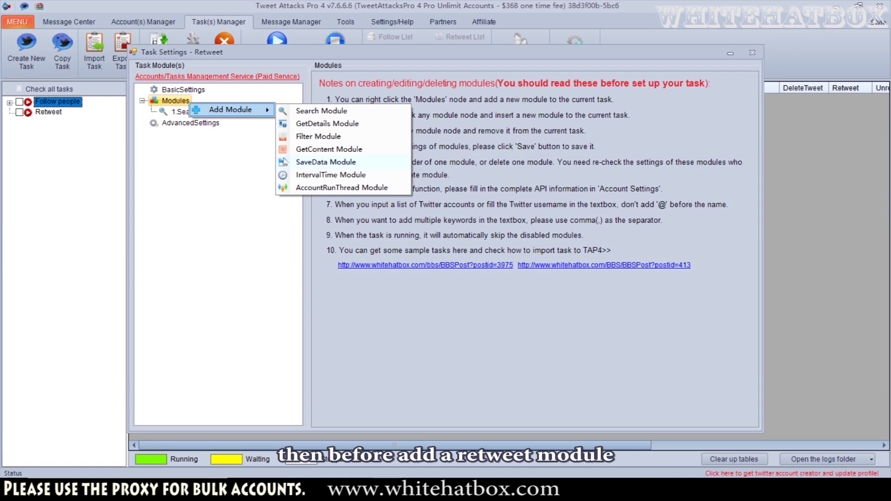
left_click(297, 190)
- Add a Retweet module under AccountRunThread and open its settings
right_click(206, 127)
mouse_move(251, 132)
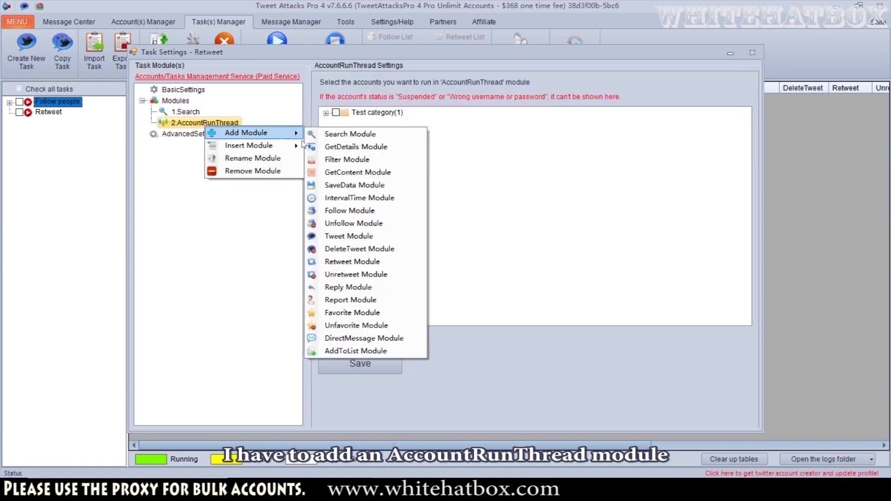
left_click(335, 259)
left_click(197, 135)
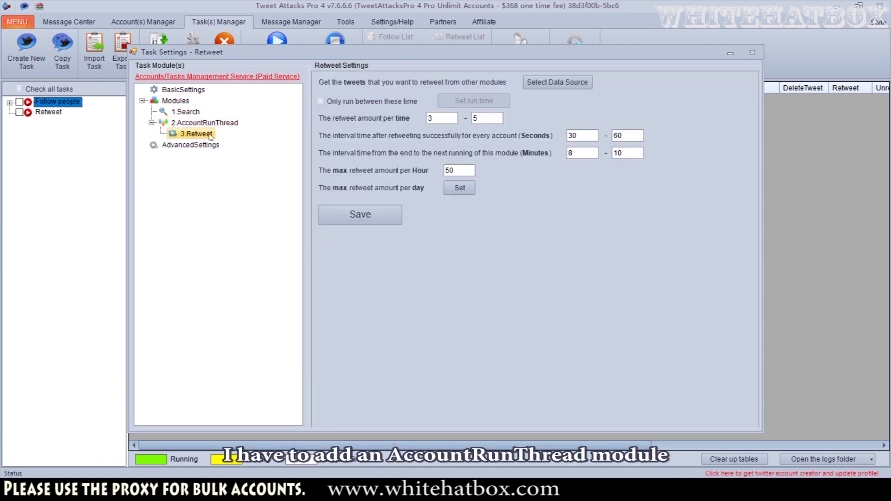
- Set the 1.Search module as the Retweet module's data source and save the Retweet settings
left_click(557, 82)
left_click(483, 179)
left_click(457, 194)
left_click(402, 323)
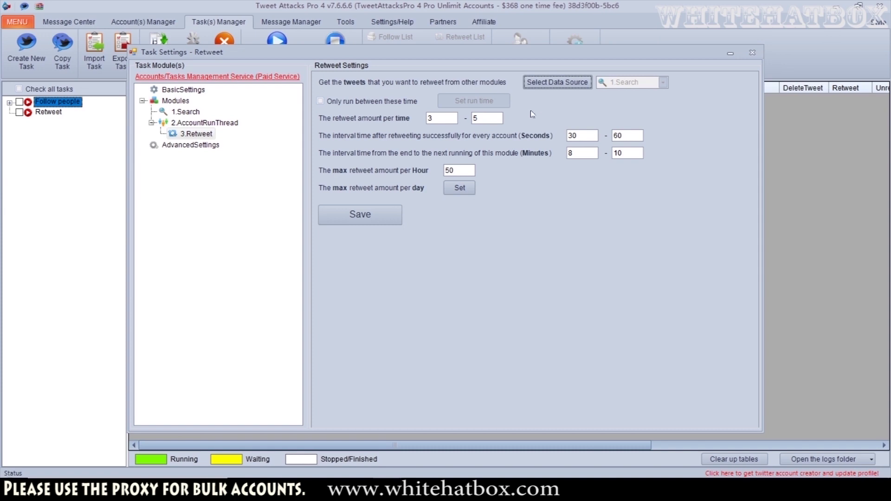
key("Tab")
left_click(489, 118)
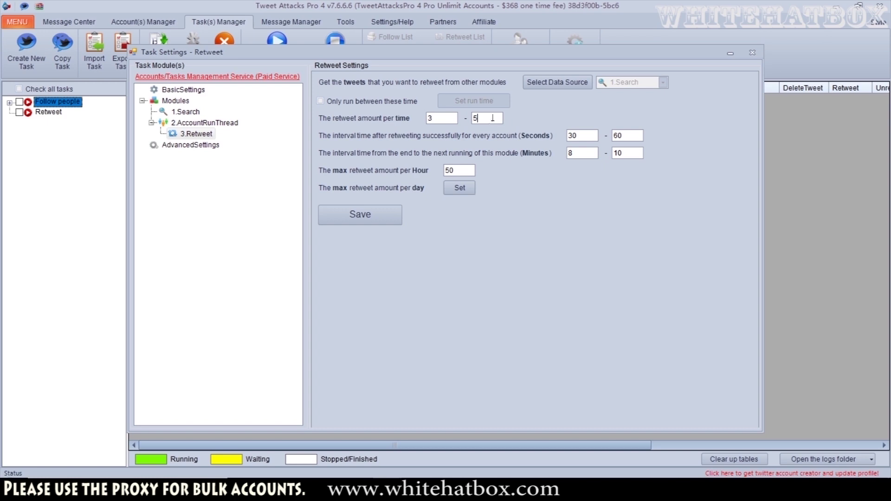
left_click(385, 221)
key("Return")
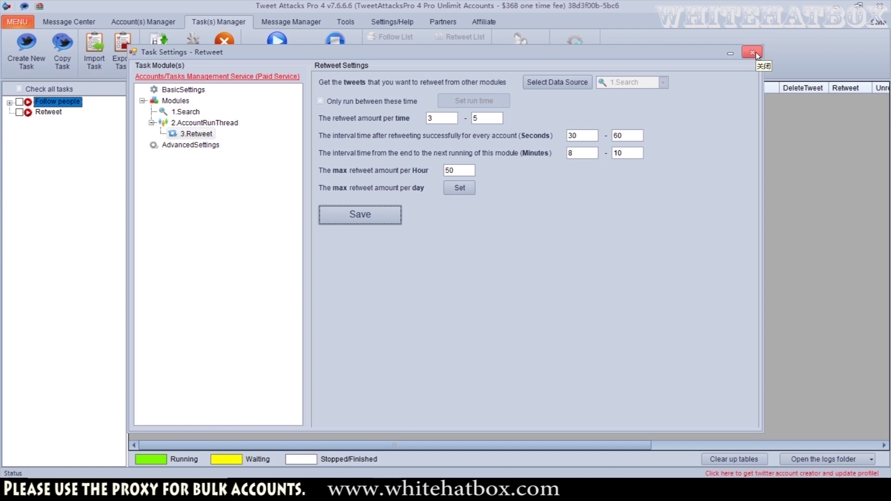
- Close the task settings and try to run the Retweet task until it is stopped manually
left_click(752, 53)
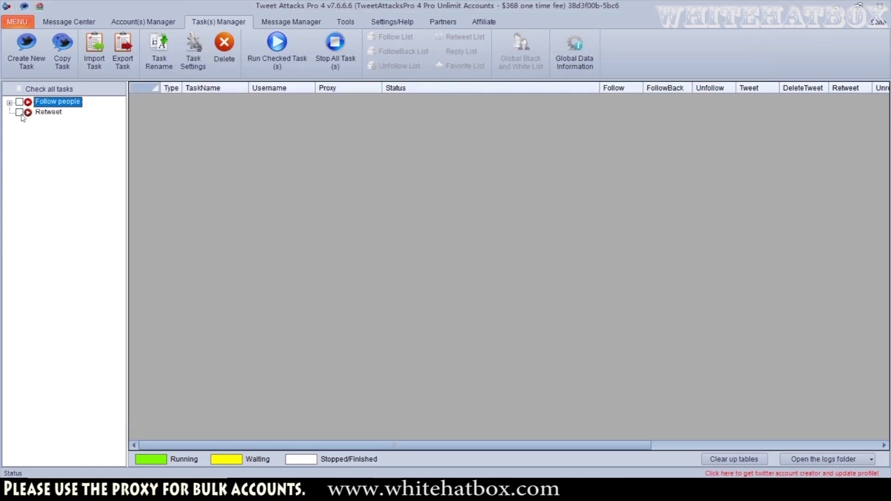
left_click(282, 49)
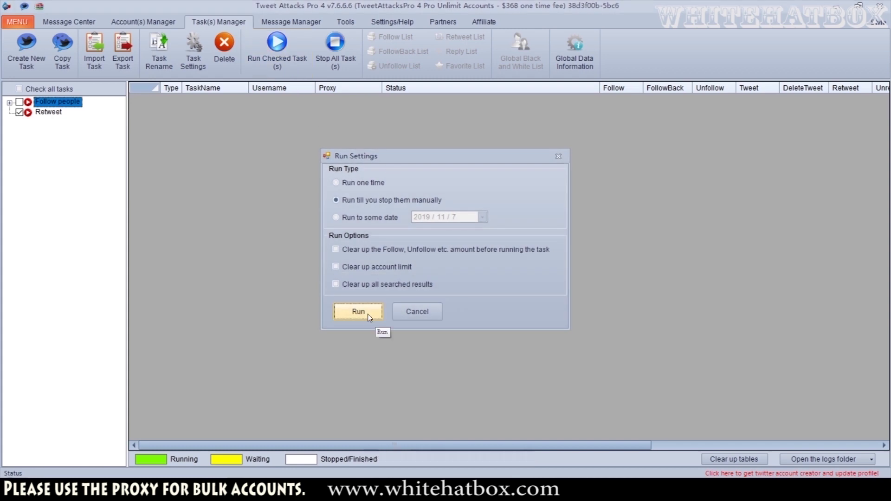
left_click(368, 316)
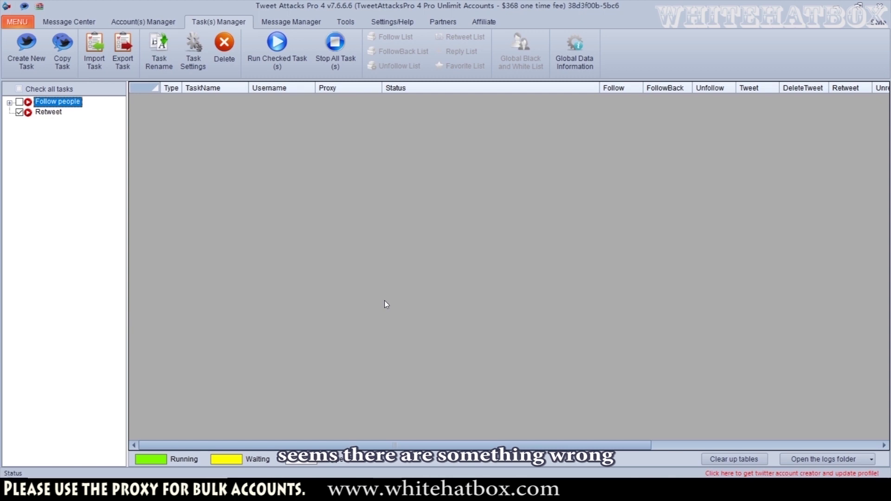
- Select the account under Test category in the Retweet task's AccountRunThread module, save the selection and close the task settings
left_click(46, 113)
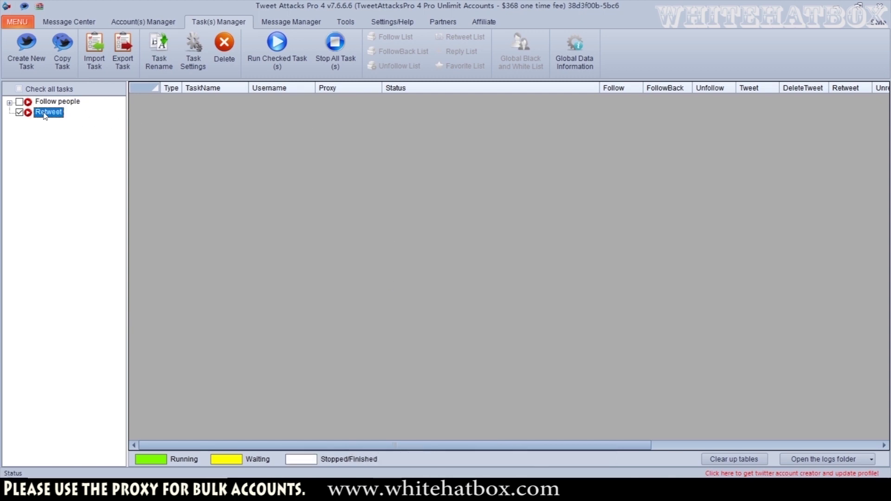
right_click(47, 113)
left_click(80, 145)
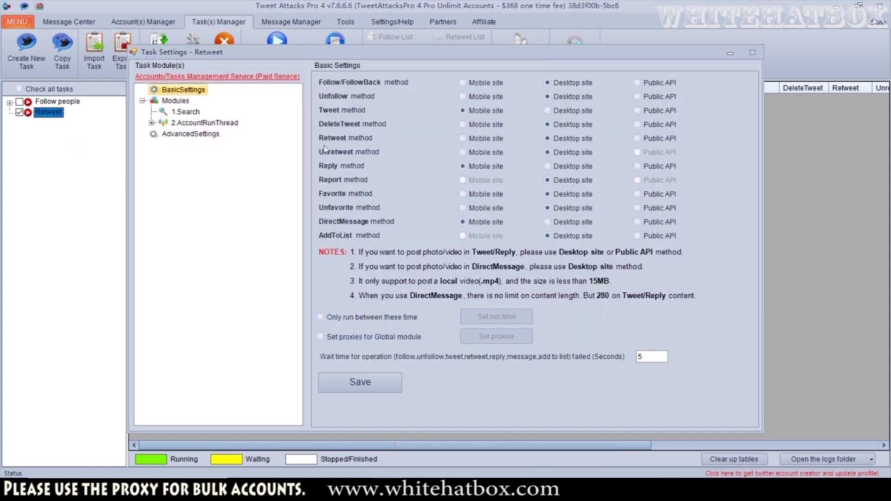
left_click(188, 123)
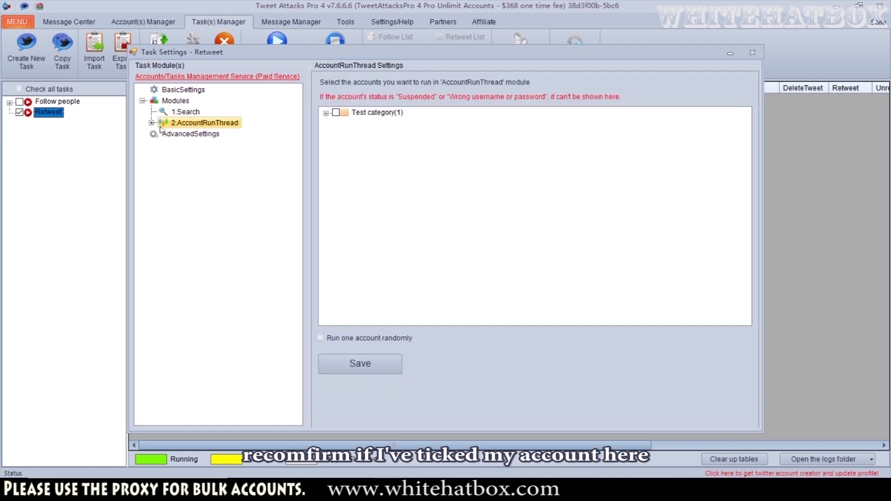
left_click(152, 122)
left_click(325, 113)
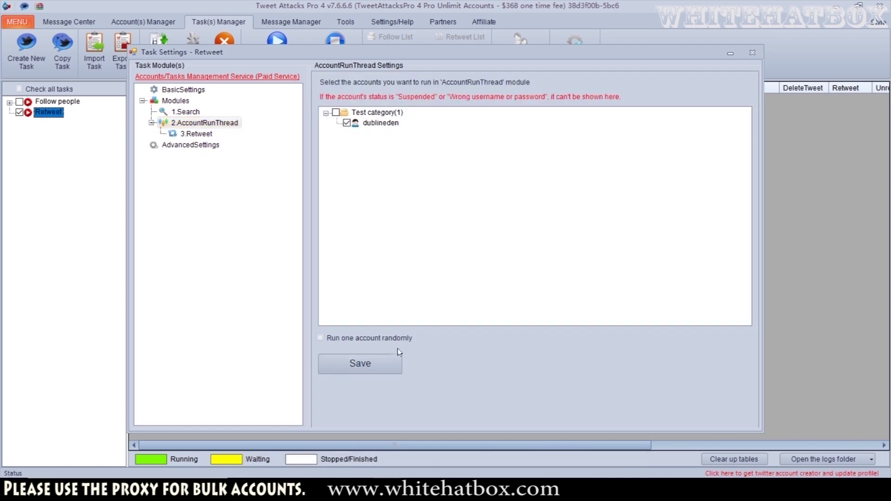
left_click(360, 363)
left_click(452, 282)
left_click(752, 53)
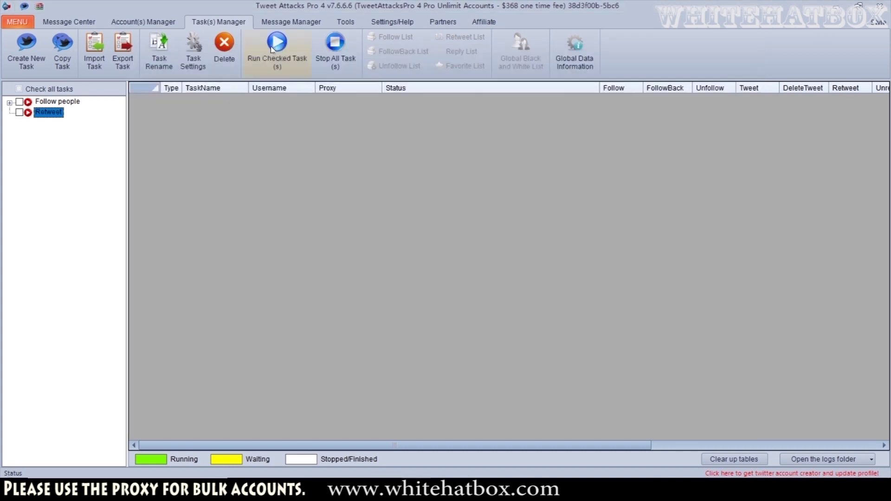
- Check the Retweet task and try to run it again with the existing run settings
left_click(273, 47)
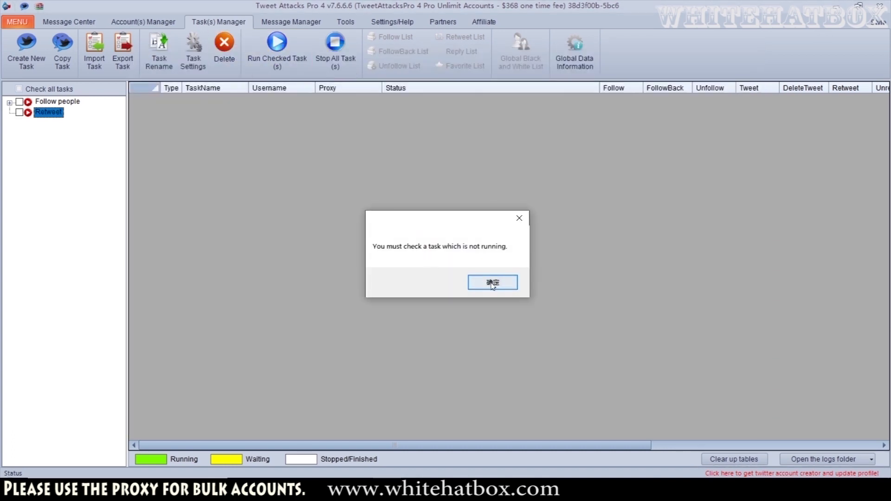
left_click(493, 283)
left_click(19, 112)
left_click(277, 47)
left_click(379, 308)
- Open the Retweet task's settings and review the full Search module configuration
right_click(56, 112)
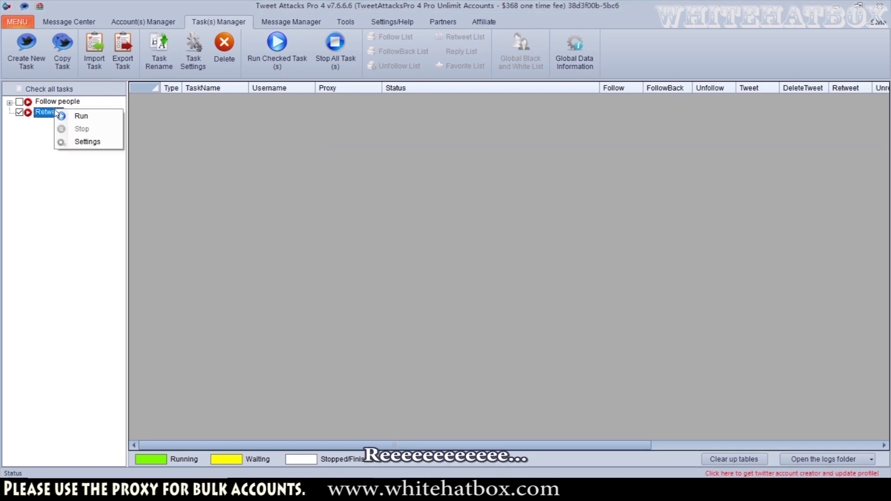
left_click(87, 142)
left_click(175, 101)
left_click(195, 114)
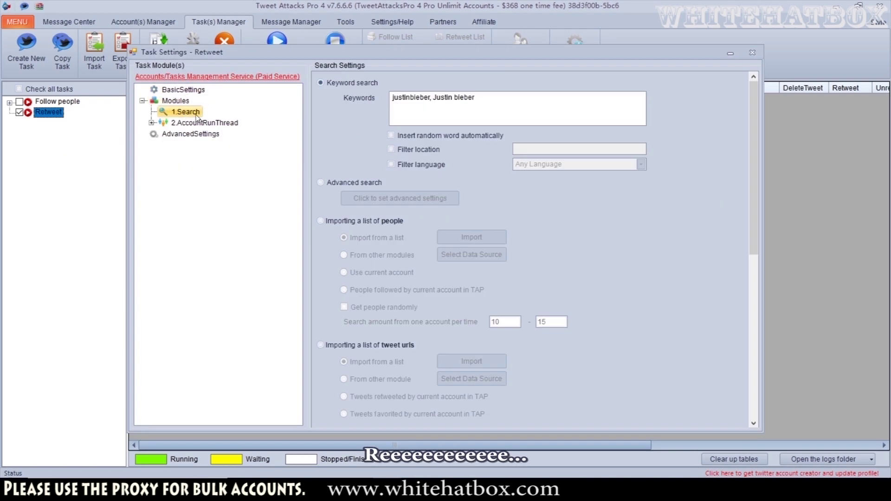
scroll(466, 266, "down", 8)
scroll(645, 293, "up", 8)
- Tick both Test category and its account in the Retweet task's AccountRunThread module, and save the selection
left_click(205, 123)
left_click(336, 113)
left_click(326, 114)
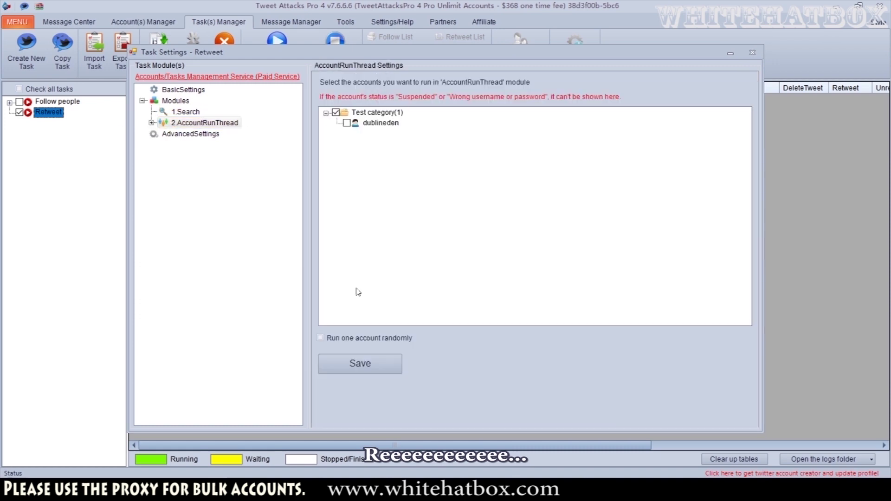
left_click(347, 123)
left_click(360, 364)
- Review the settings of the Retweet module nested under AccountRunThread and close the task settings
left_click(151, 123)
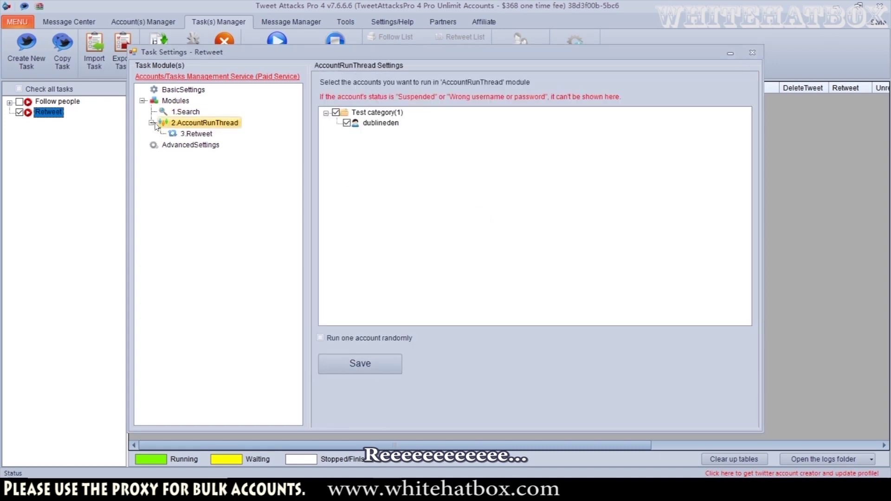
left_click(196, 133)
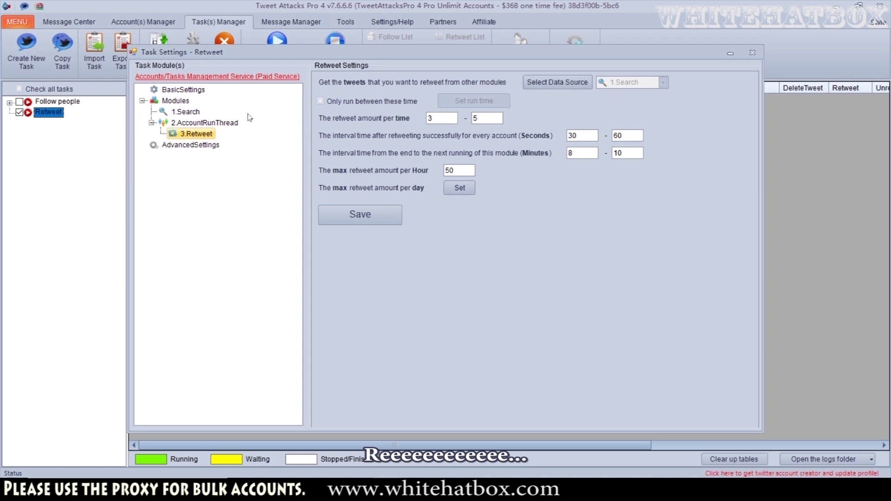
key("Up")
key("Up")
left_click(752, 52)
- Check the Retweet task and run it with the run type "Run till you stop them manually"
left_click(277, 46)
left_click(493, 283)
left_click(20, 112)
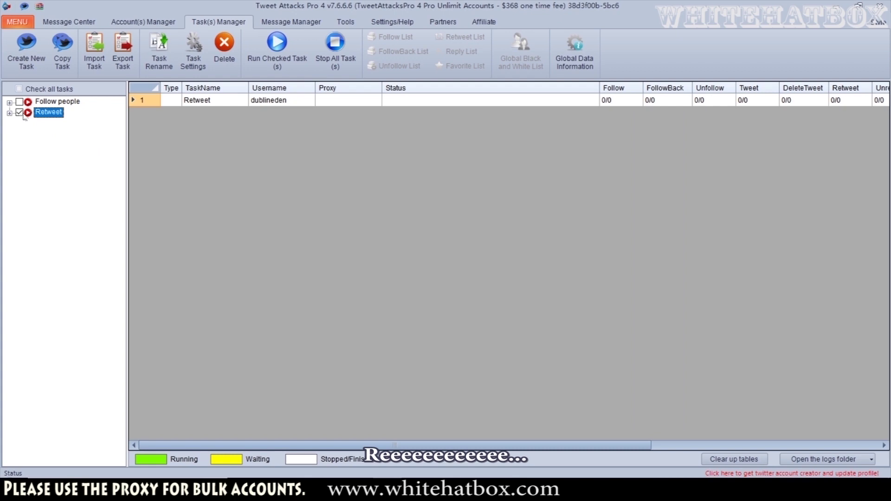
left_click(277, 47)
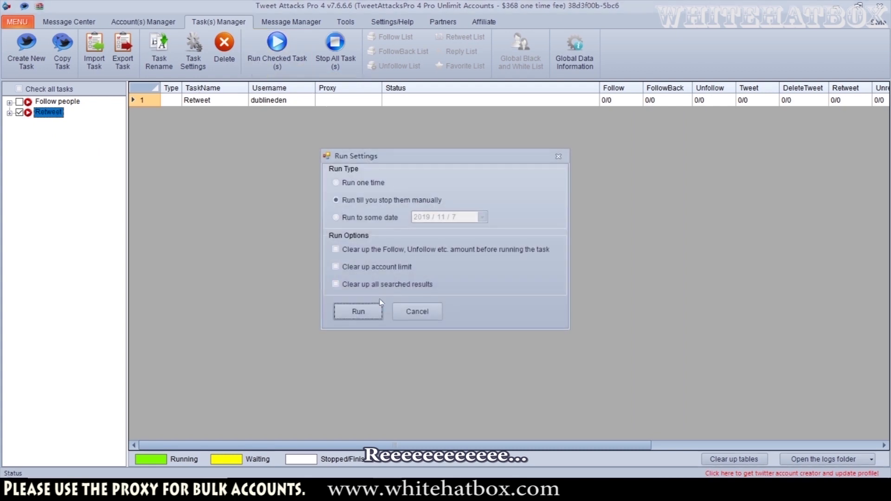
left_click(360, 311)
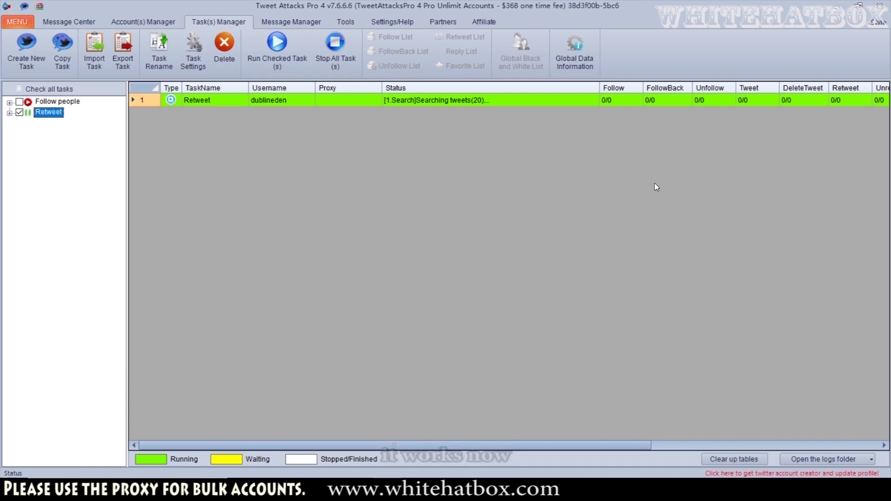
- Inspect the running task's status and retweet columns, and switch to the browser to check the Twitter profile for the retweeted tweet
left_click(495, 105)
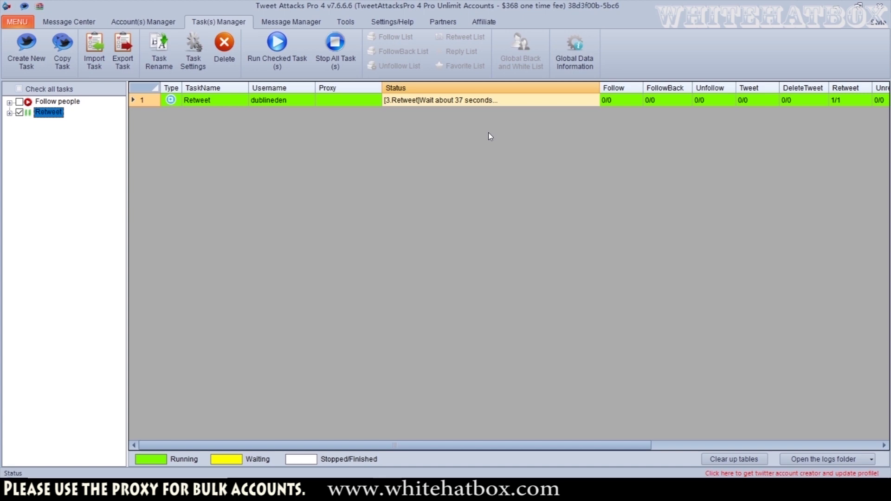
left_click_drag(536, 446, 690, 455)
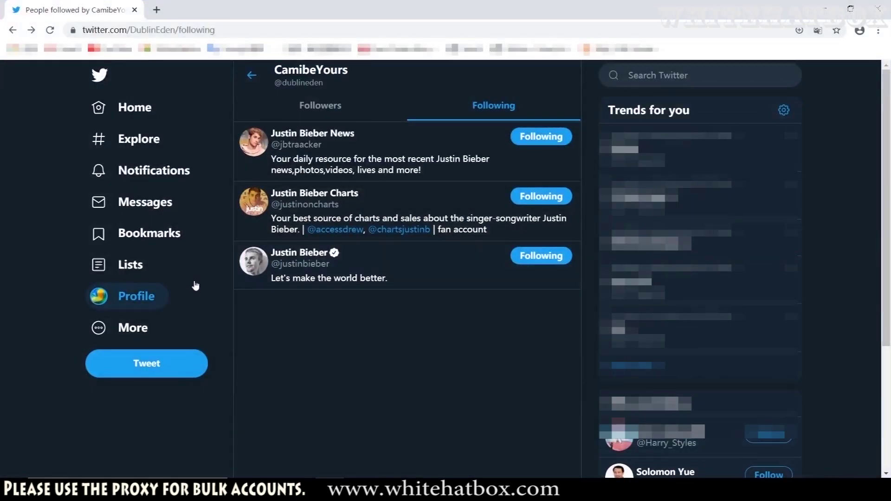
key("ctrl+l")
key("Return")
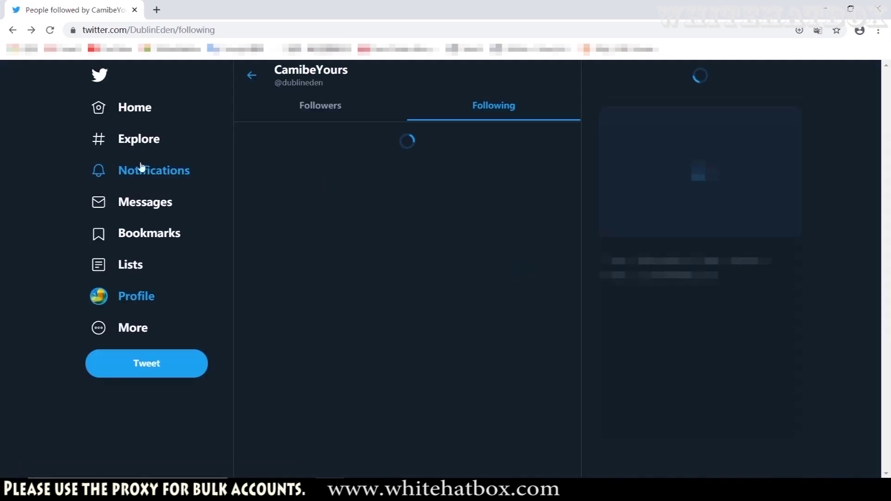
left_click(138, 301)
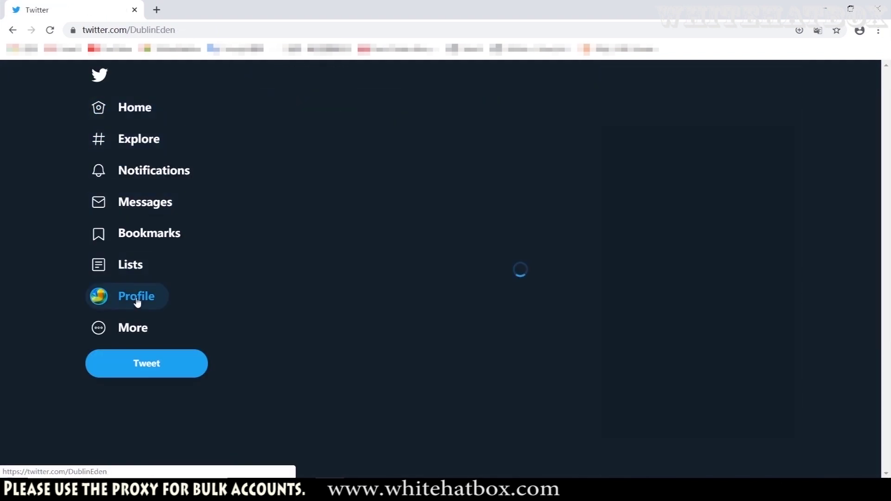
scroll(354, 310, "down", 3)
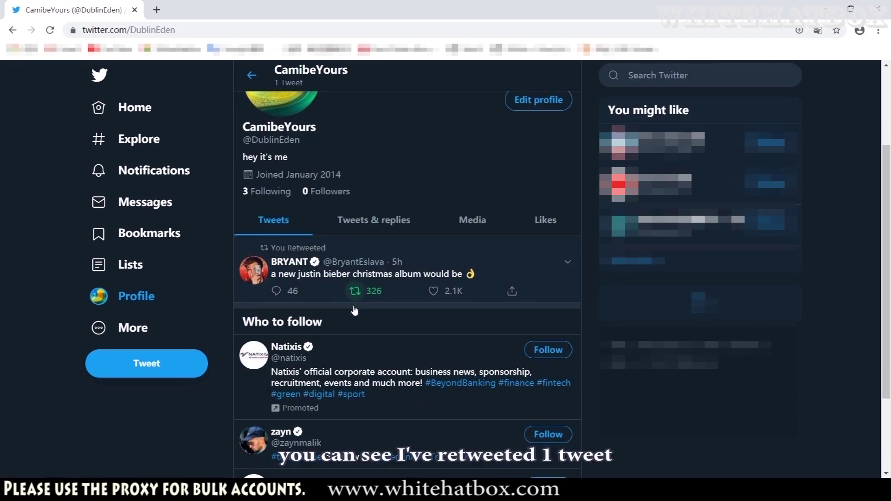
scroll(354, 310, "down", 1)
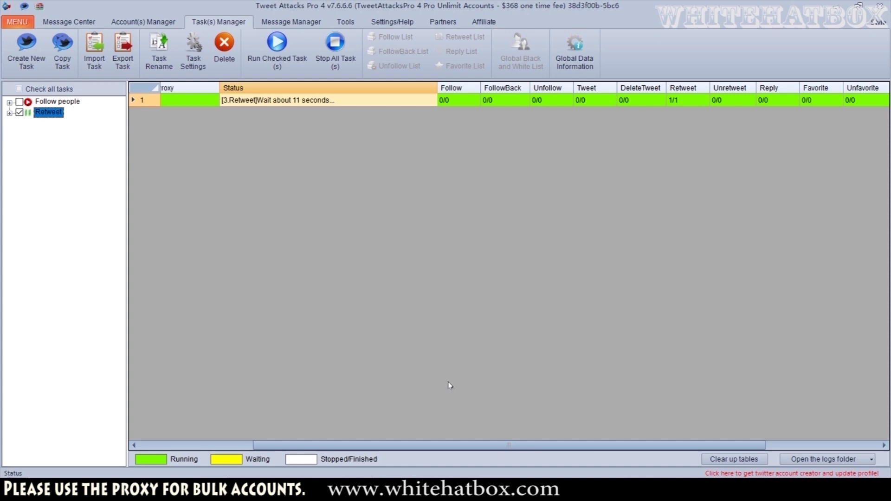
- Check the task's retweet count again, and reload the Twitter profile in the browser to examine the newly retweeted tweets
left_click_drag(414, 446, 403, 447)
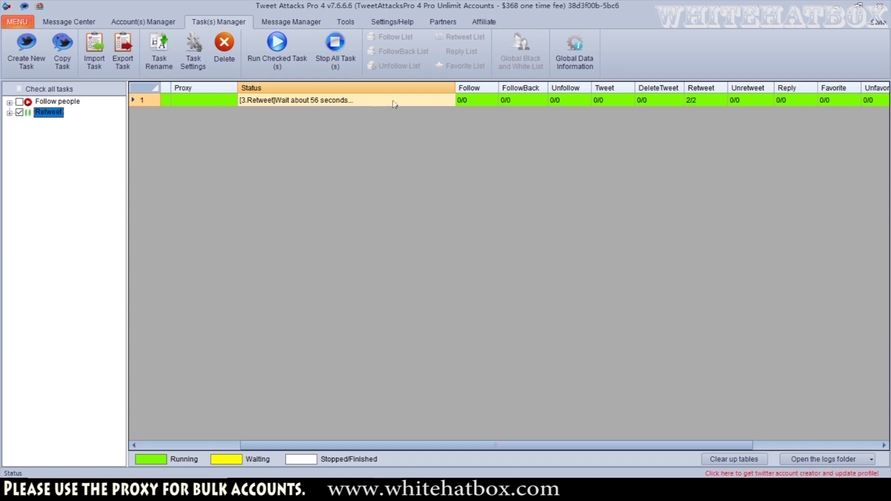
left_click(717, 100)
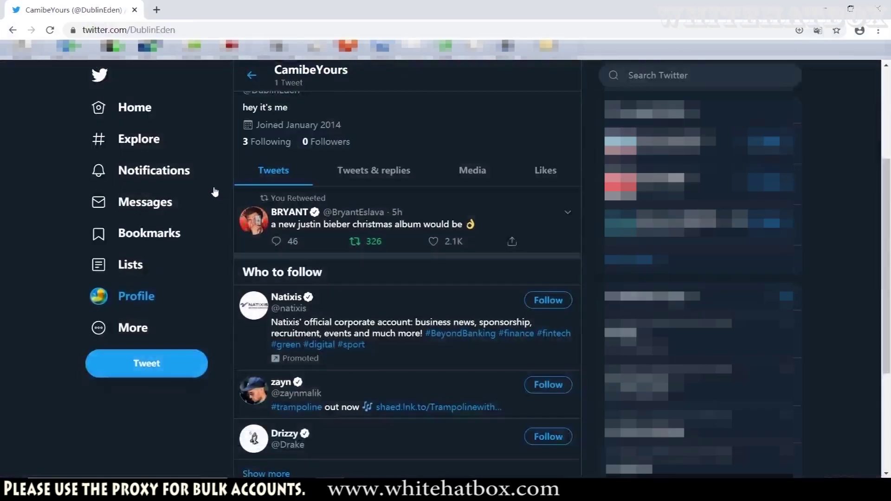
left_click(136, 297)
scroll(309, 287, "down", 3)
key("ctrl+l")
key("Return")
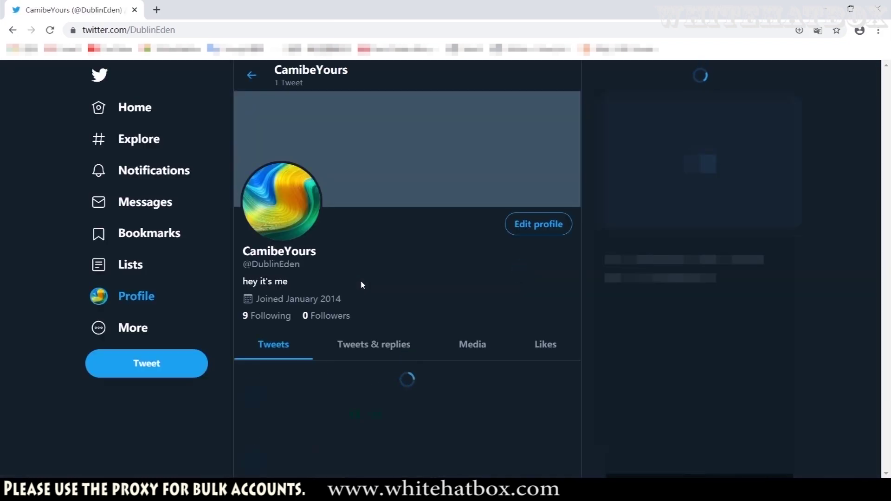
scroll(290, 230, "down", 3)
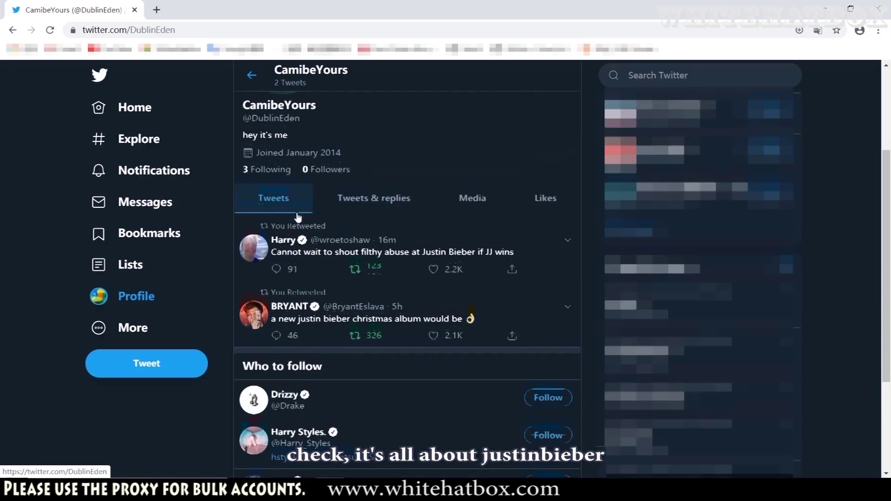
scroll(298, 216, "down", 1)
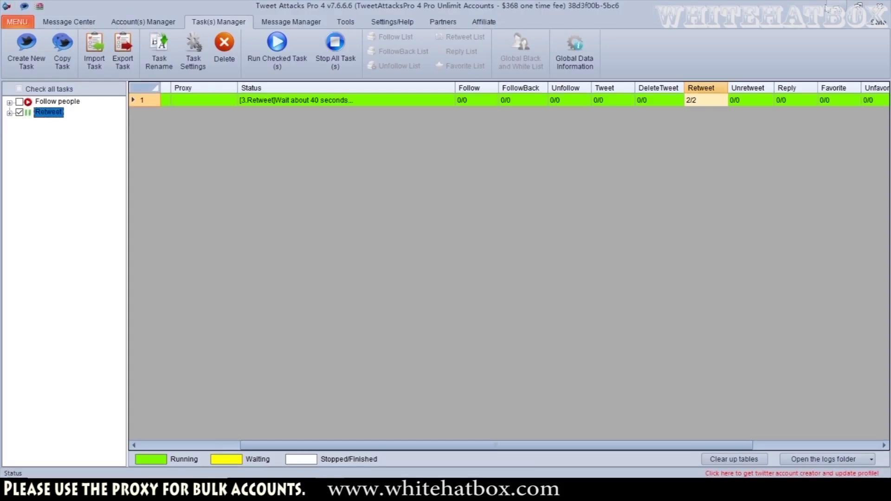
- Stop all running tasks in Tweet Attacks Pro and uncheck the Retweet task
left_click(335, 46)
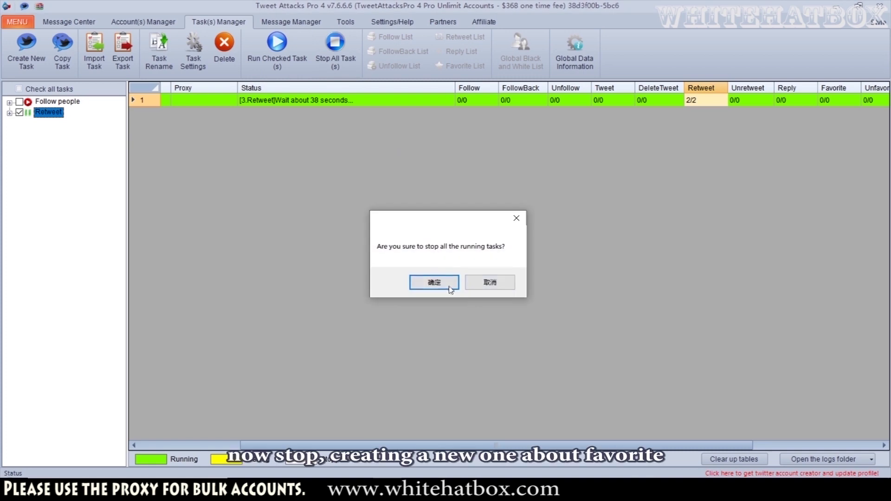
left_click(445, 284)
left_click(20, 112)
- Create a new task named Favorite
left_click(26, 51)
type("F")
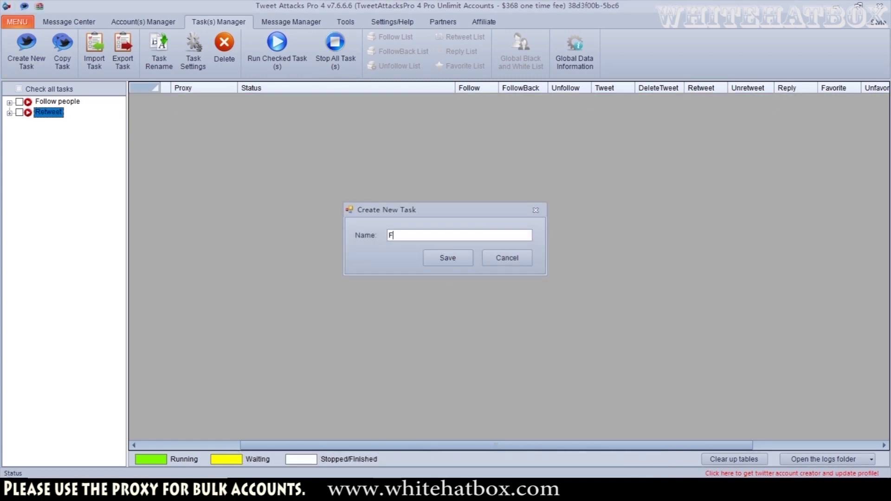
type("averite")
left_click(447, 258)
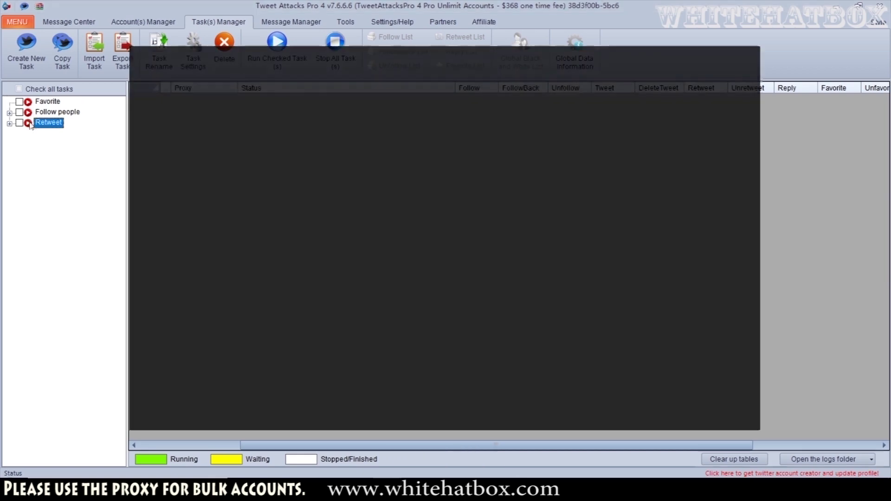
- Add a Search module to the Favorite task and set its keywords to "Justin bieber, justinbieber"
left_click(173, 101)
right_click(174, 101)
mouse_move(195, 112)
left_click(307, 111)
left_click(190, 113)
double_click(435, 113)
type("Ju")
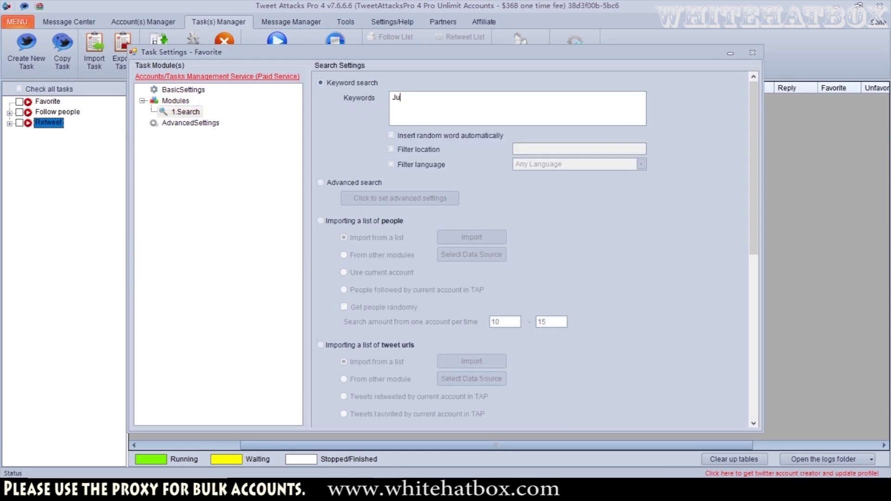
type("stin bieber, justinbibe")
- Set the Favorite task's Search module to return Tweets (only tweet link) and save its settings
scroll(359, 288, "down", 10)
left_click(532, 243)
left_click(354, 407)
left_click(442, 283)
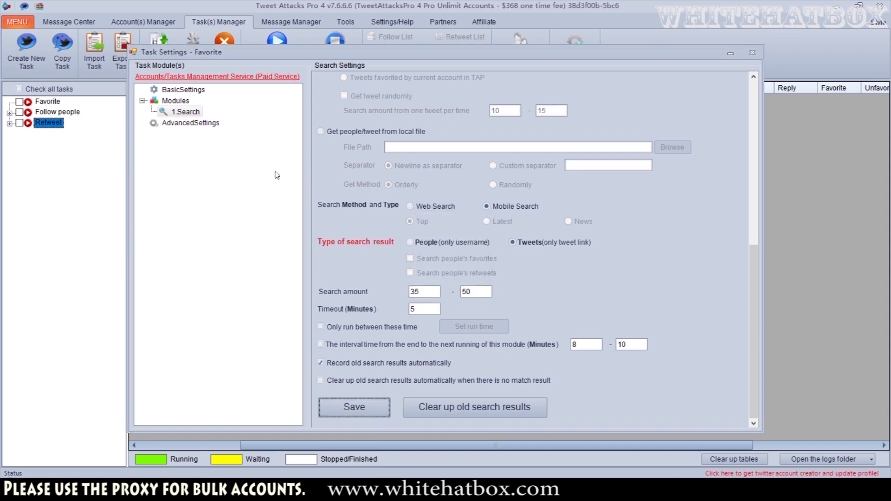
- Add an AccountRunThread module to the Favorite task and save it with Test category and its account ticked
right_click(177, 101)
mouse_move(209, 106)
left_click(328, 181)
right_click(212, 126)
key("Escape")
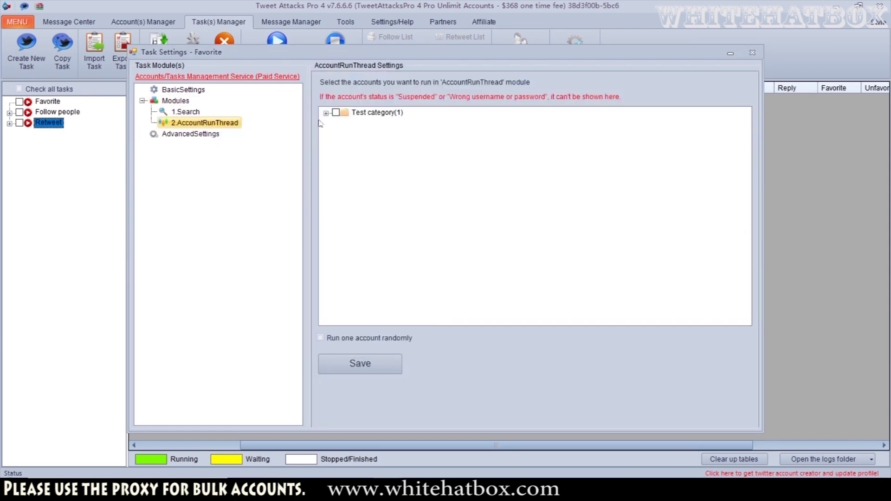
key("Return")
key("Return")
- Add a Favorite module under AccountRunThread, set its data source to 1.Search, and save and close the task settings
right_click(233, 123)
mouse_move(262, 129)
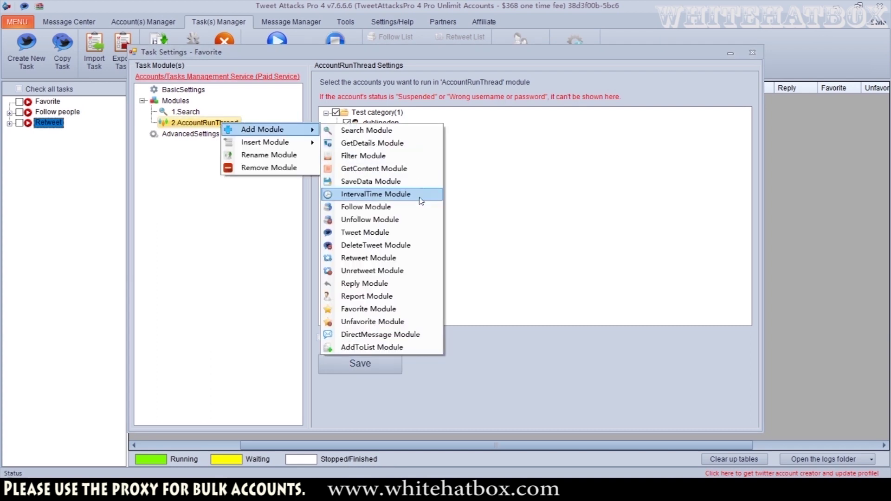
left_click(368, 308)
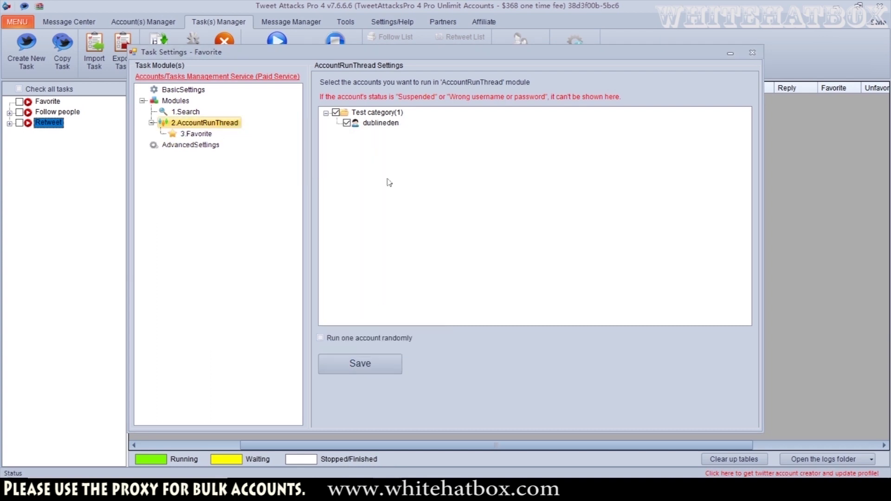
left_click(559, 88)
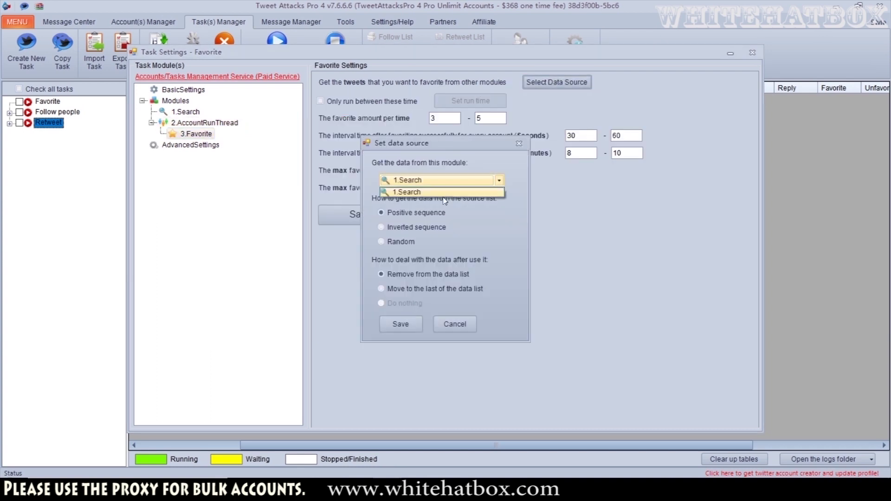
left_click(400, 324)
left_click(360, 215)
left_click(450, 281)
left_click(752, 52)
- Run only the Favorite task with the run type that continues until it is stopped manually
left_click(19, 102)
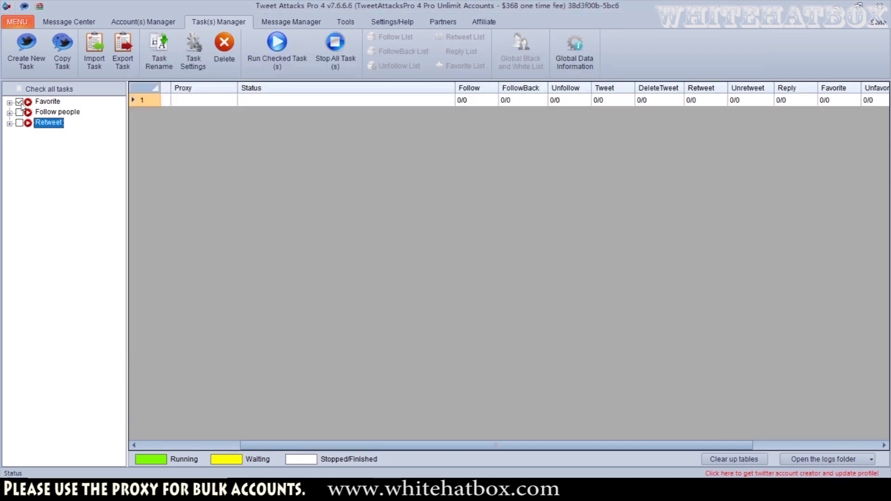
left_click(277, 51)
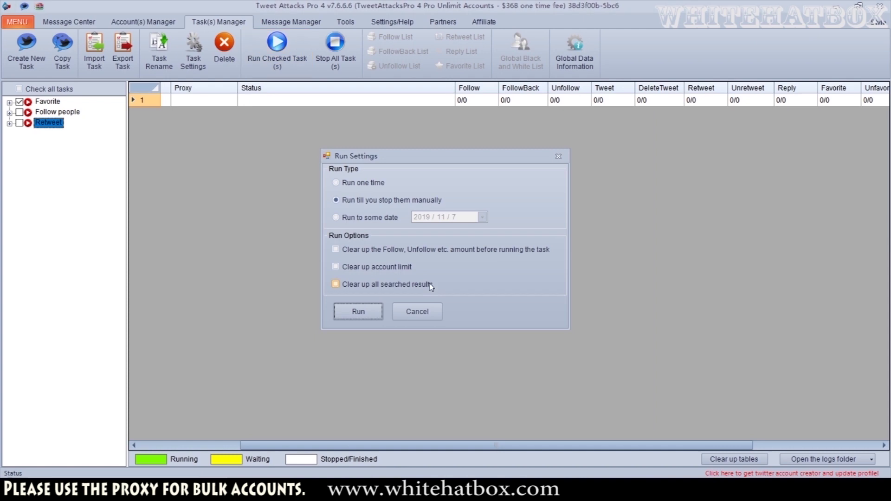
left_click(357, 312)
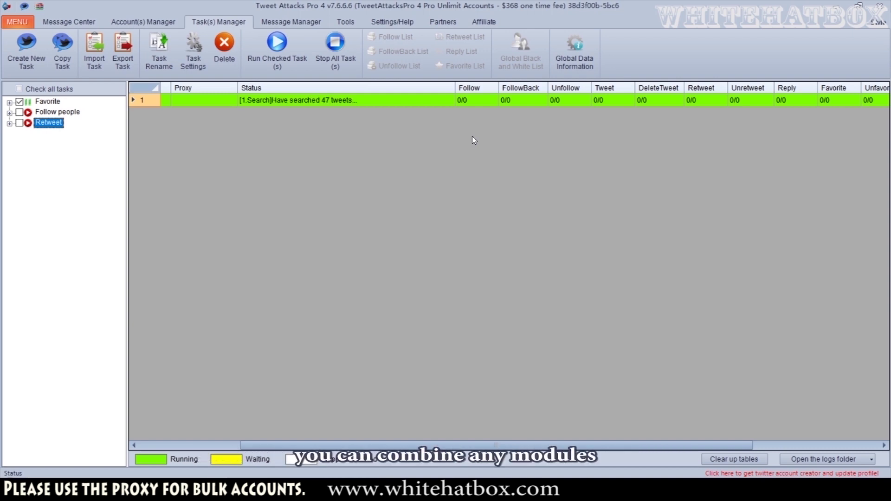
- Check the running task's Favorite count and stop all running tasks
left_click(835, 99)
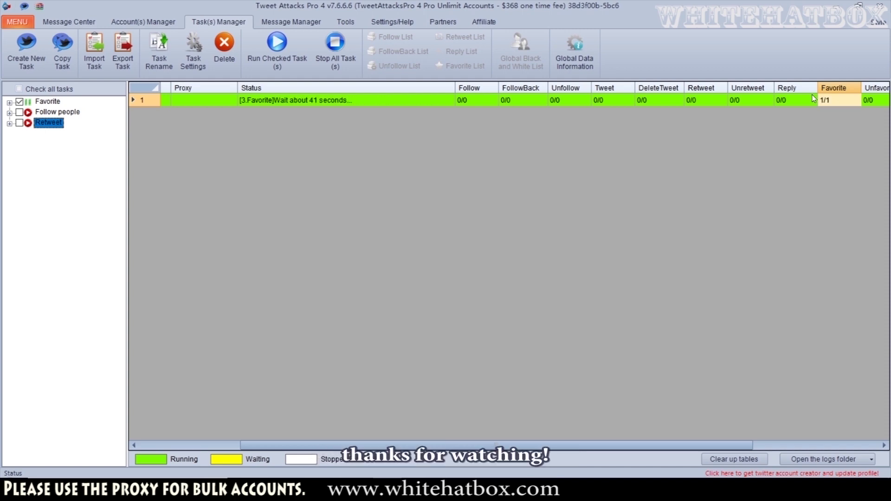
left_click(335, 51)
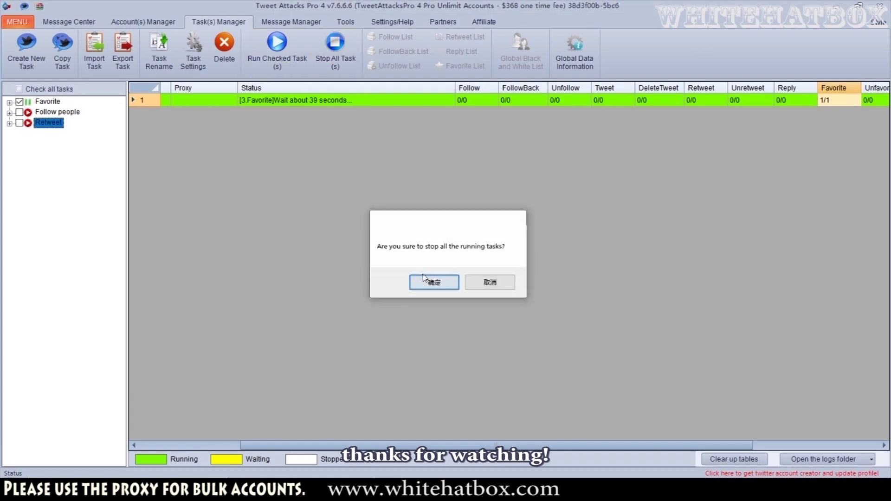
left_click(423, 279)
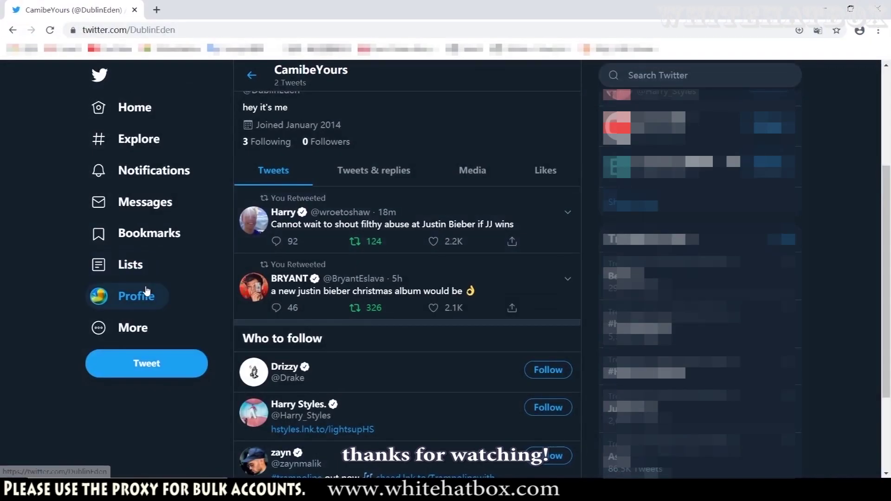
- Switch to the browser, reload the account's Twitter profile and examine the like status of its retweeted tweets
left_click(260, 30)
key("Return")
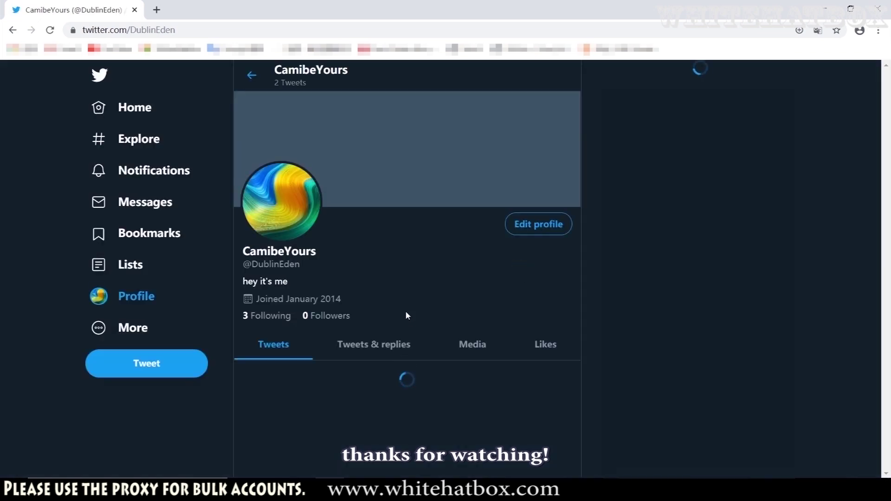
scroll(407, 310, "down", 4)
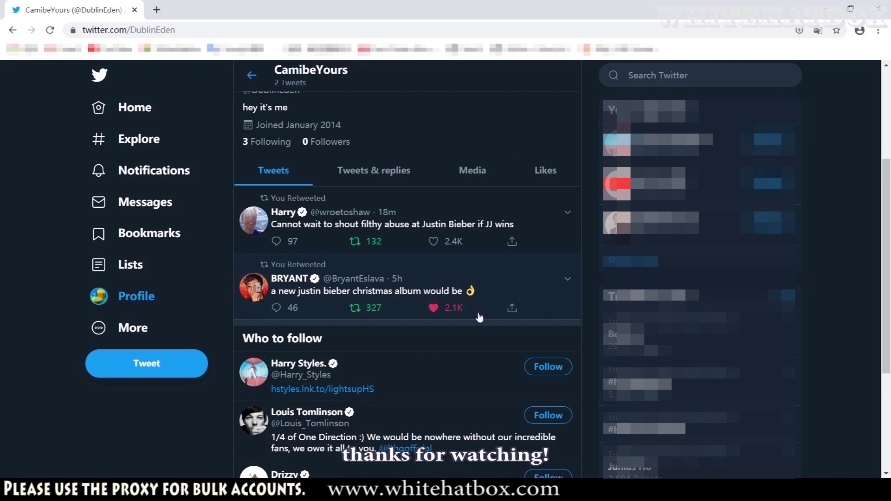
scroll(493, 281, "down", 1)
scroll(534, 227, "down", 1)
scroll(461, 207, "up", 1)
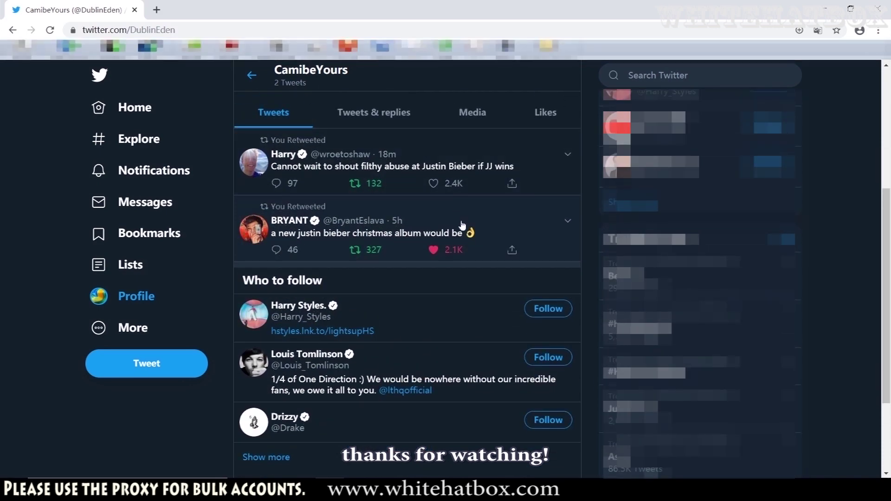
left_click(825, 8)
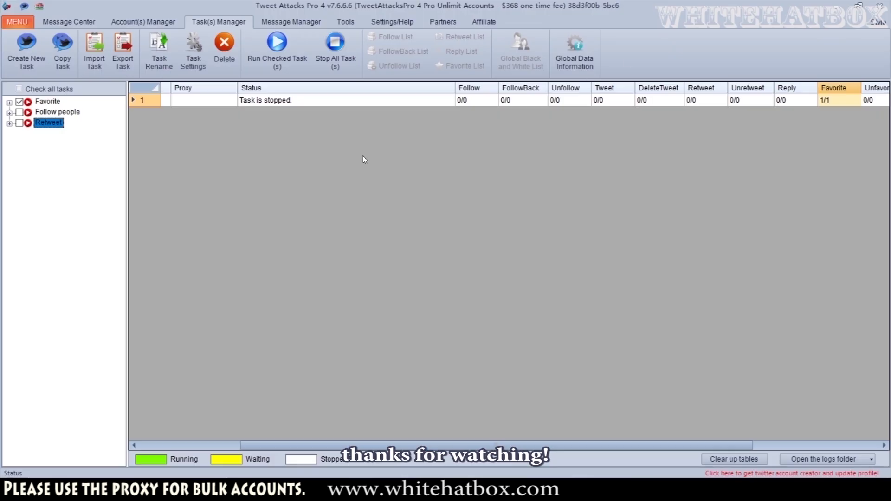
left_click(168, 21)
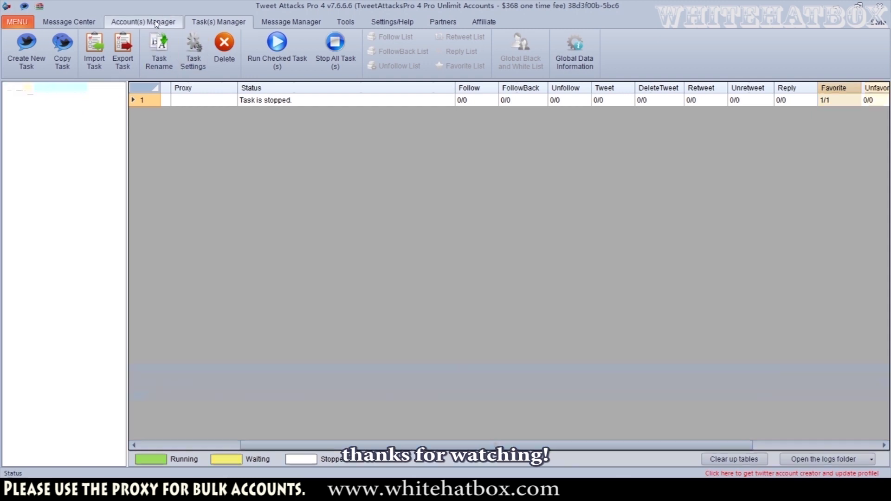
left_click(207, 23)
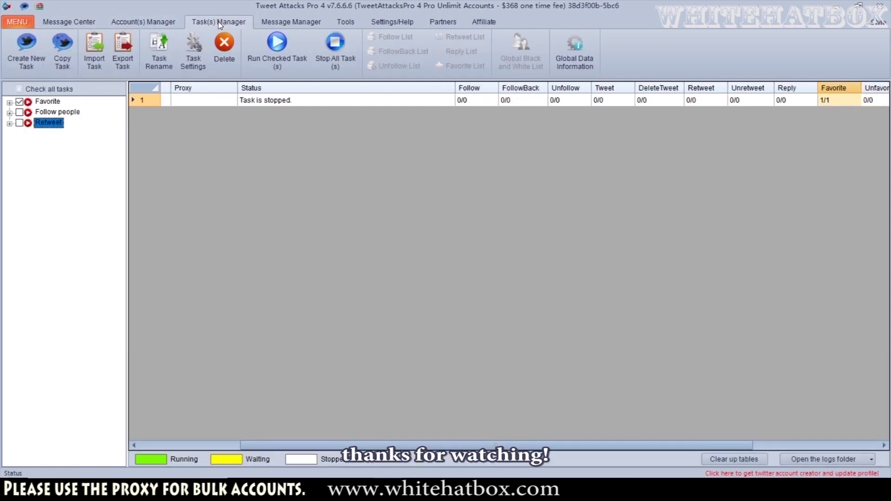